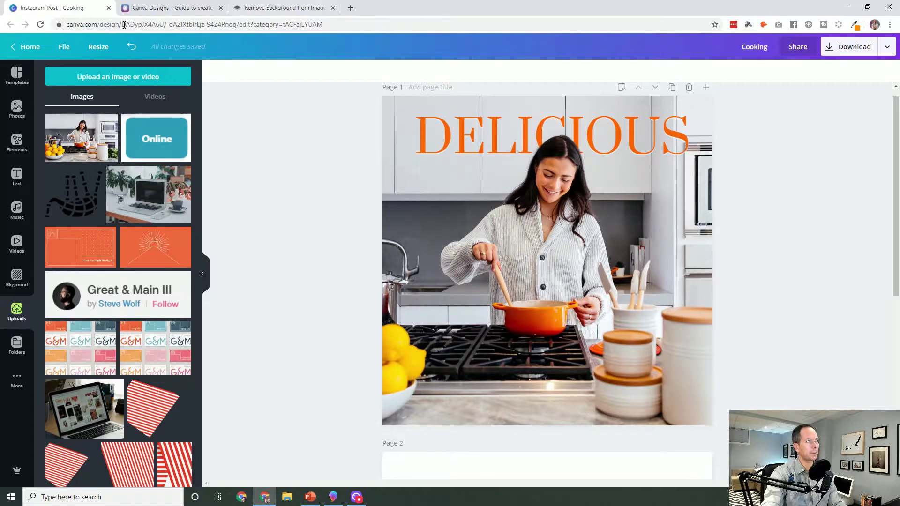
Step: Read the guide's 'Getting an image without a background' section, then switch to the remove.bg site
{"action": "left_click", "coordinate": [150, 8]}
{"action": "scroll", "coordinate": [263, 318], "scroll_direction": "up", "scroll_amount": 8}
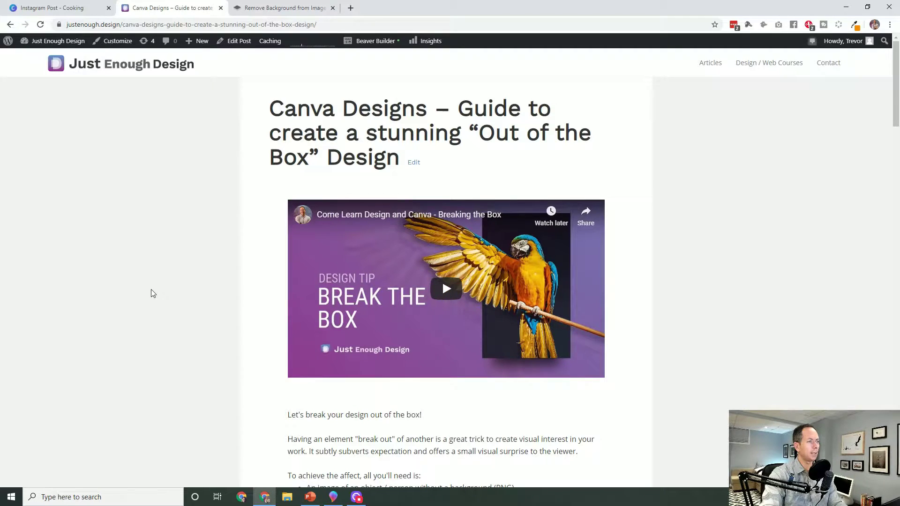
{"action": "scroll", "coordinate": [179, 301], "scroll_direction": "down", "scroll_amount": 1}
{"action": "scroll", "coordinate": [179, 300], "scroll_direction": "down", "scroll_amount": 7}
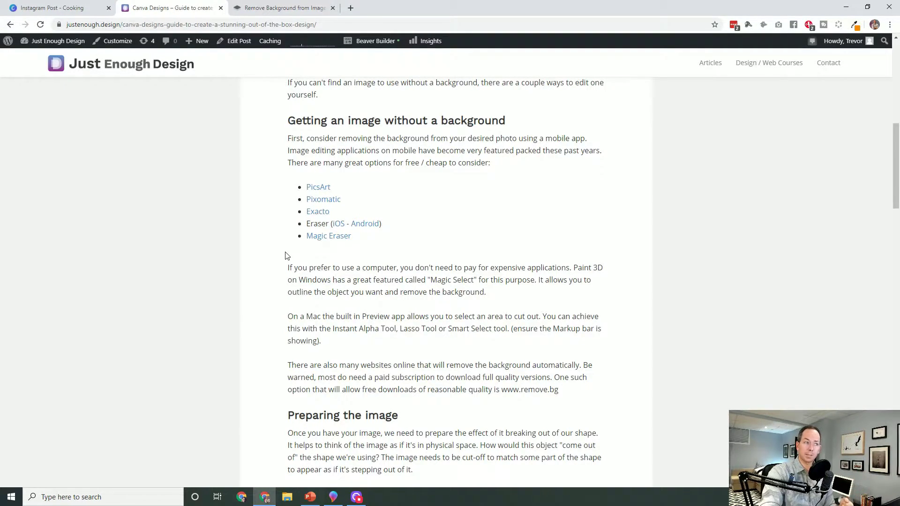
{"action": "scroll", "coordinate": [281, 290], "scroll_direction": "down", "scroll_amount": 1}
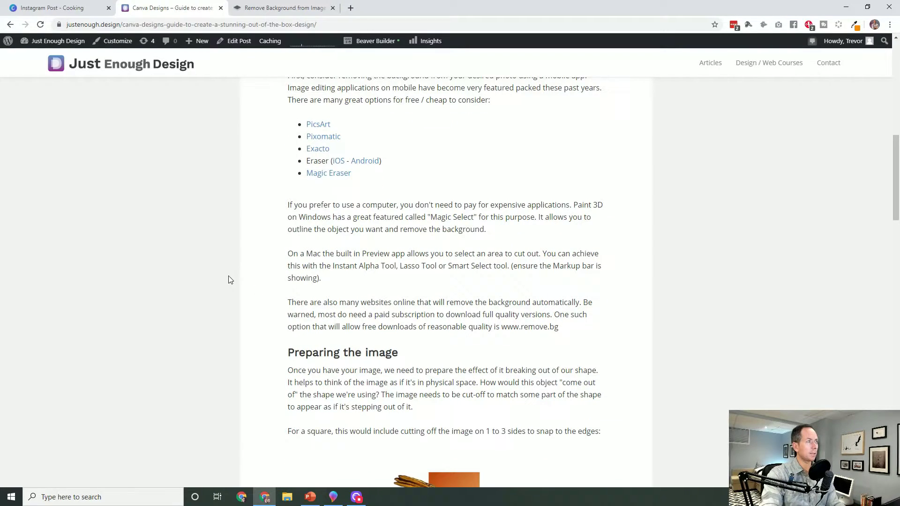
{"action": "left_click", "coordinate": [274, 8]}
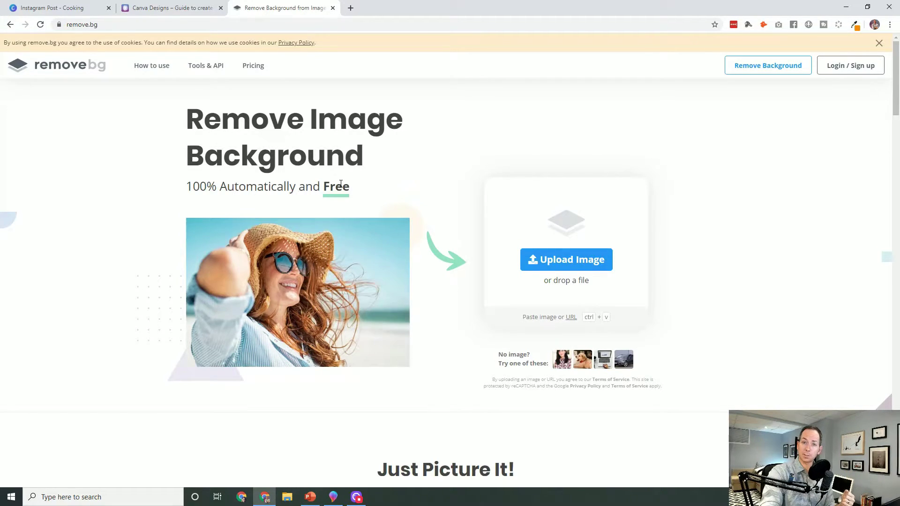
Step: Open the kitchen photo in Paint 3D and tighten the Magic select box around the cook and pot
{"action": "left_click", "coordinate": [333, 496]}
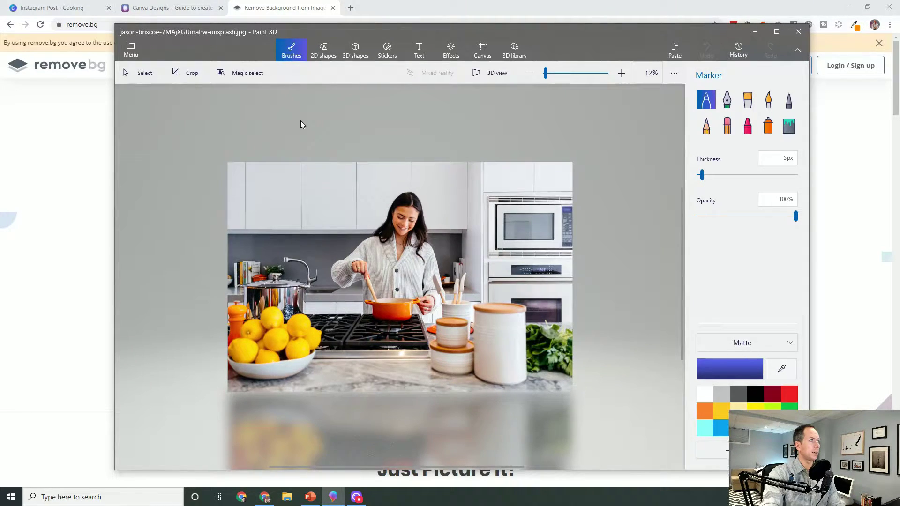
{"action": "left_click", "coordinate": [250, 74]}
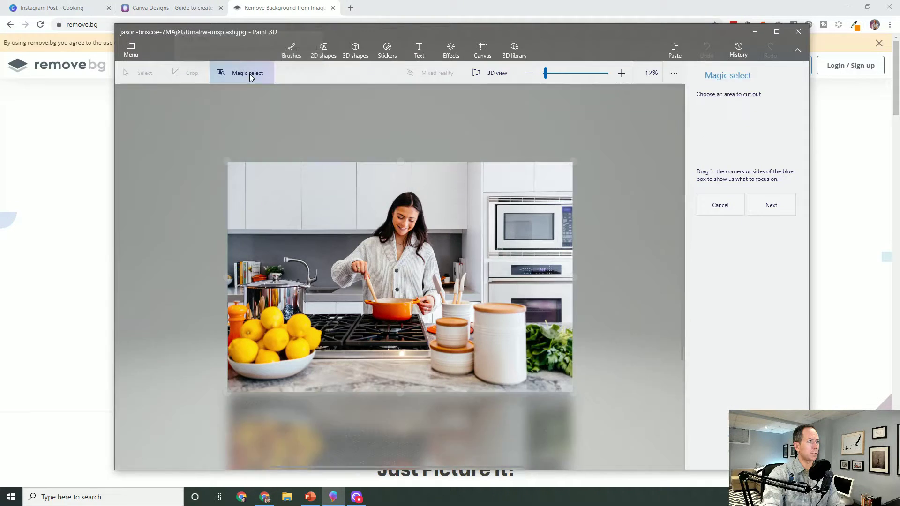
{"action": "left_click_drag", "start_coordinate": [227, 277], "coordinate": [327, 277]}
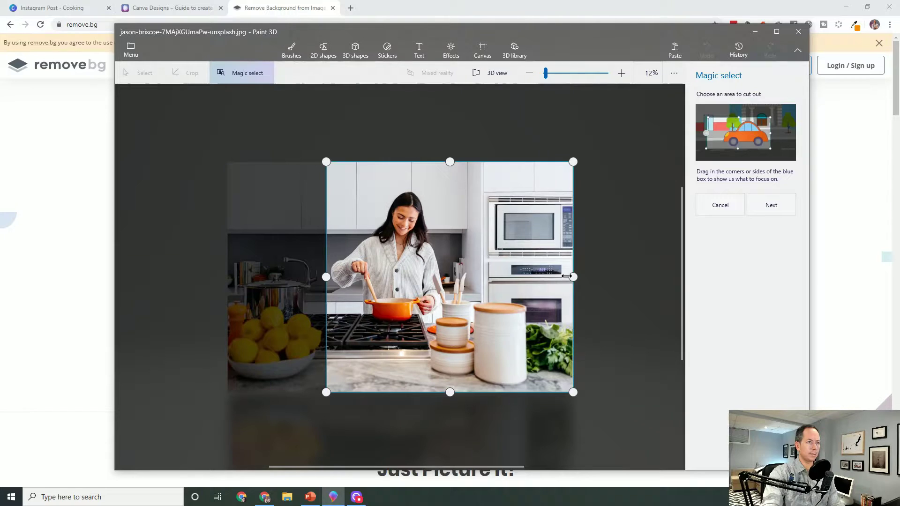
{"action": "left_click_drag", "start_coordinate": [572, 277], "coordinate": [450, 277]}
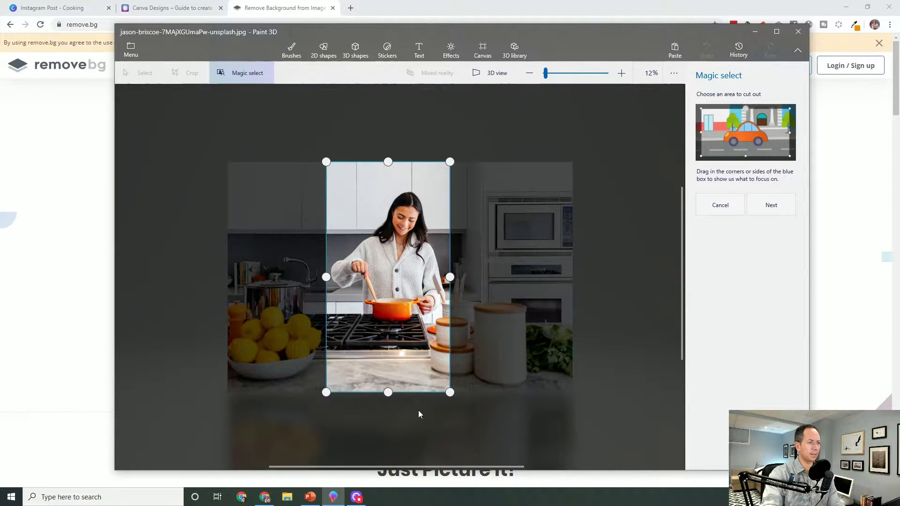
{"action": "left_click_drag", "start_coordinate": [390, 394], "coordinate": [390, 326]}
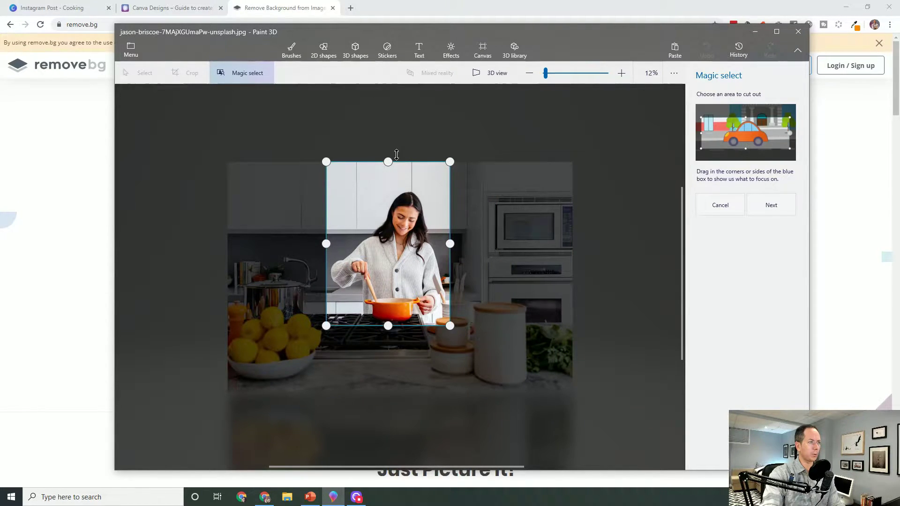
{"action": "left_click_drag", "start_coordinate": [389, 161], "coordinate": [390, 189]}
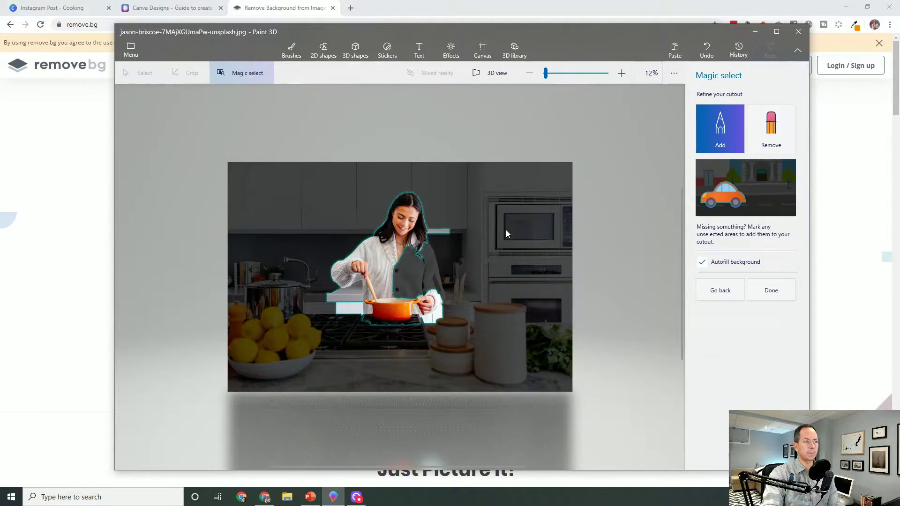
Step: Add the cook's right side, remove the head strip and knife block, finish, and move her right
{"action": "mouse_move", "coordinate": [421, 240]}
{"action": "left_mouse_down"}
{"action": "mouse_move", "coordinate": [435, 267]}
{"action": "mouse_move", "coordinate": [405, 295]}
{"action": "mouse_move", "coordinate": [420, 316]}
{"action": "left_mouse_up"}
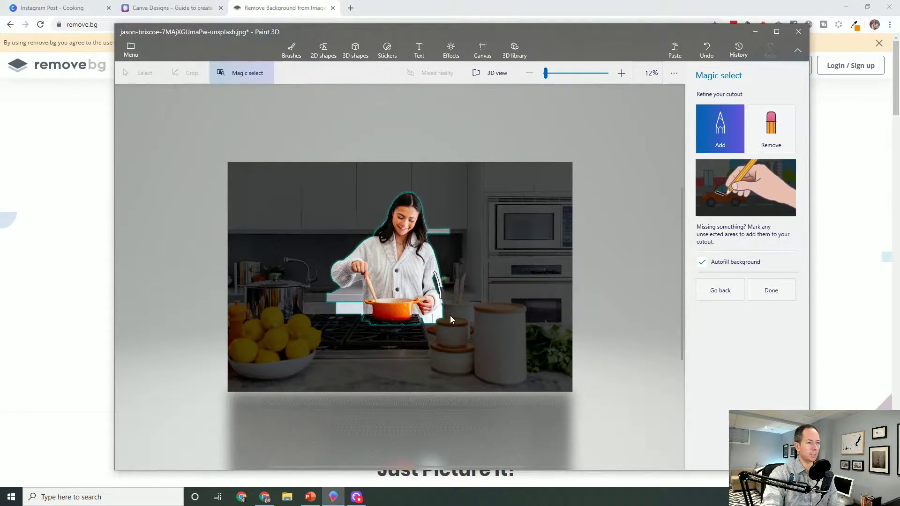
{"action": "left_click", "coordinate": [771, 131]}
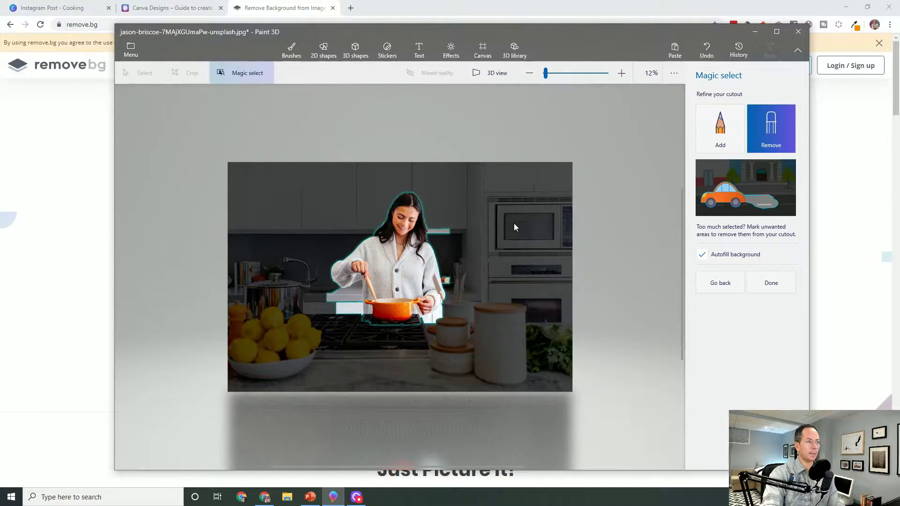
{"action": "left_click_drag", "start_coordinate": [436, 231], "coordinate": [443, 243]}
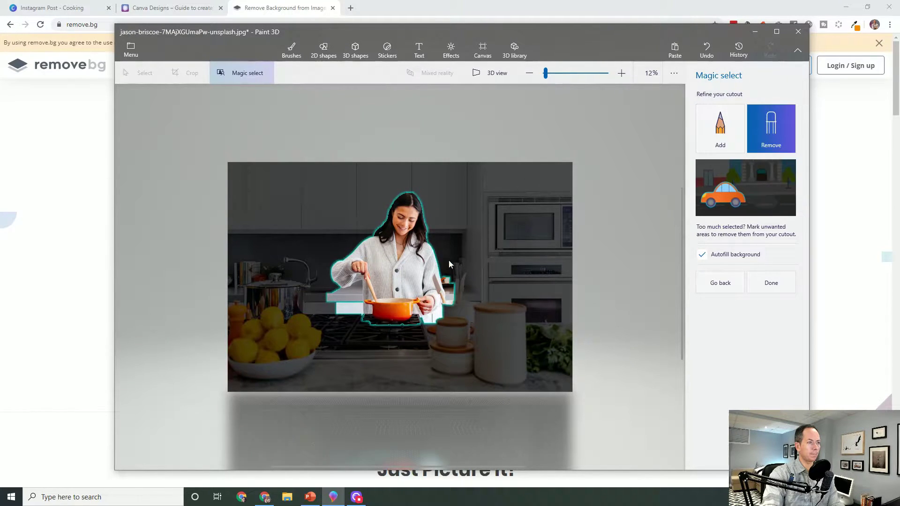
{"action": "left_click_drag", "start_coordinate": [450, 282], "coordinate": [458, 316]}
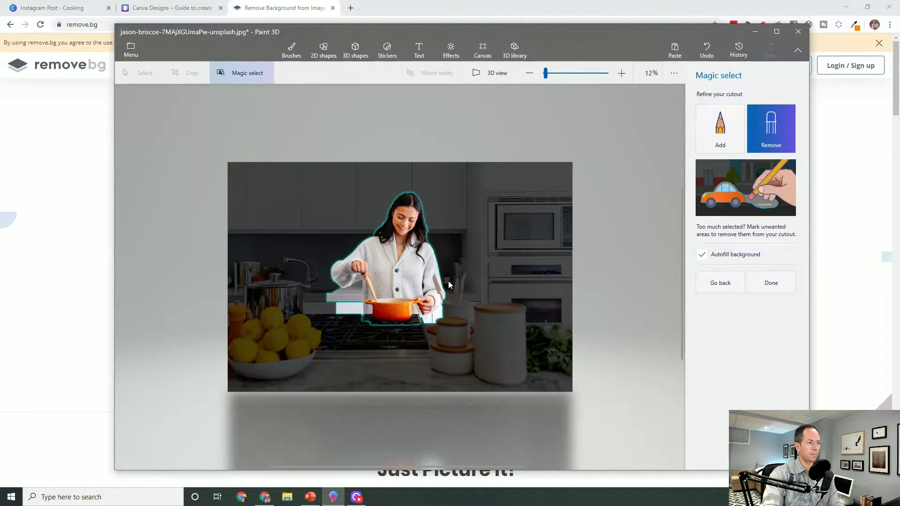
{"action": "left_click", "coordinate": [771, 284]}
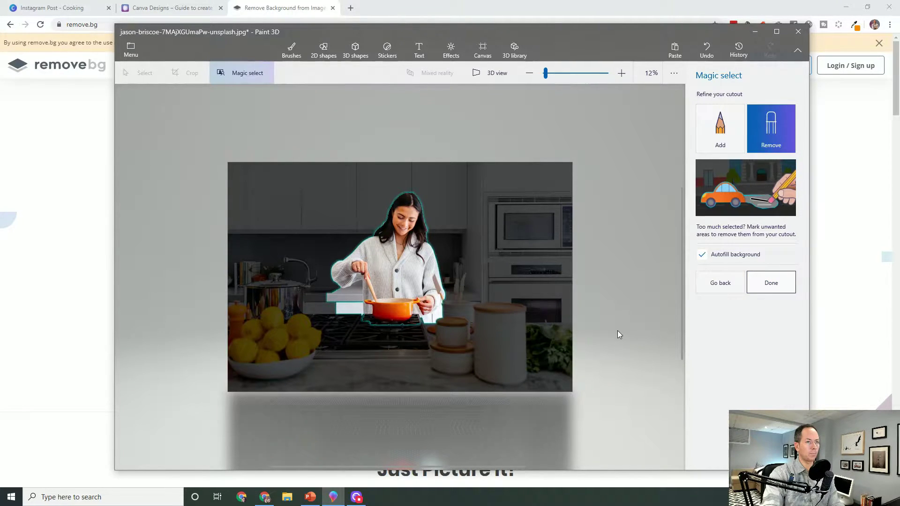
{"action": "mouse_move", "coordinate": [405, 265]}
{"action": "left_mouse_down"}
{"action": "mouse_move", "coordinate": [417, 261]}
{"action": "mouse_move", "coordinate": [394, 257]}
{"action": "mouse_move", "coordinate": [410, 268]}
{"action": "mouse_move", "coordinate": [417, 261]}
{"action": "left_mouse_up"}
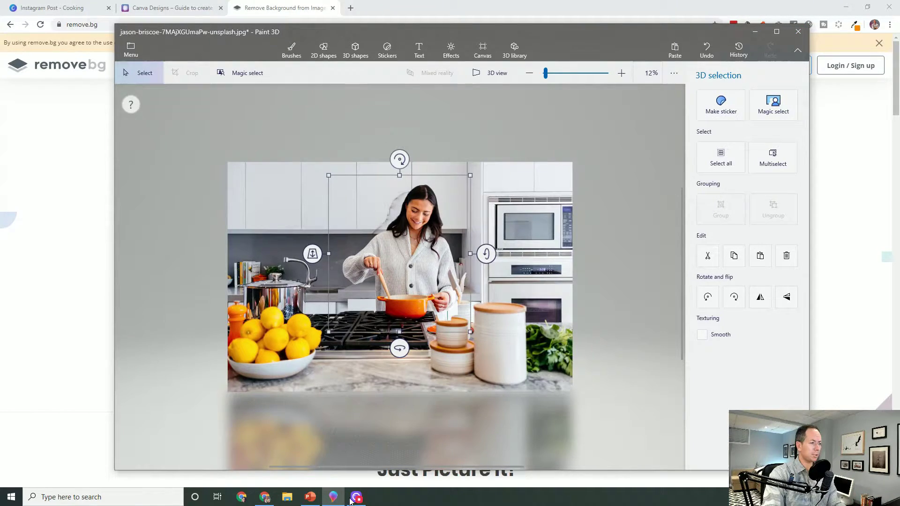
Step: Remove the kitchen photo's background in PowerPoint, marking the cook's arm and pot rim to keep
{"action": "left_click", "coordinate": [310, 497]}
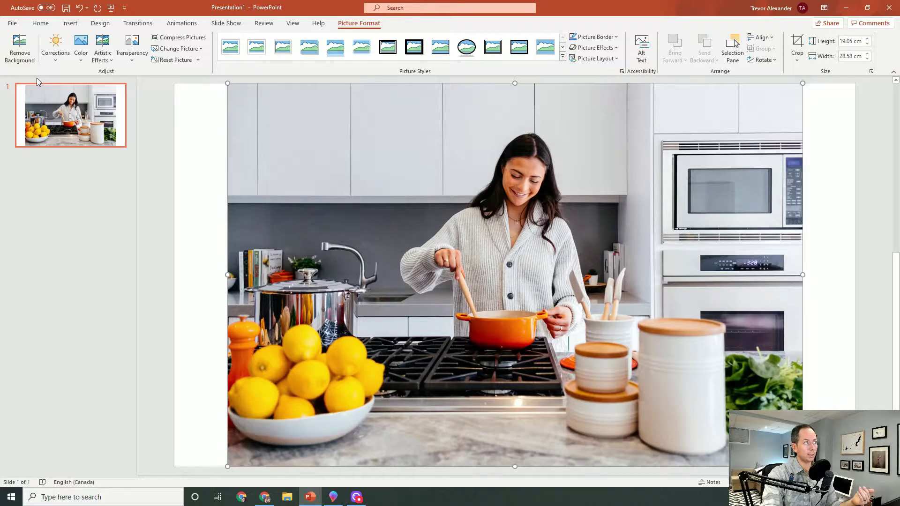
{"action": "left_click", "coordinate": [20, 47]}
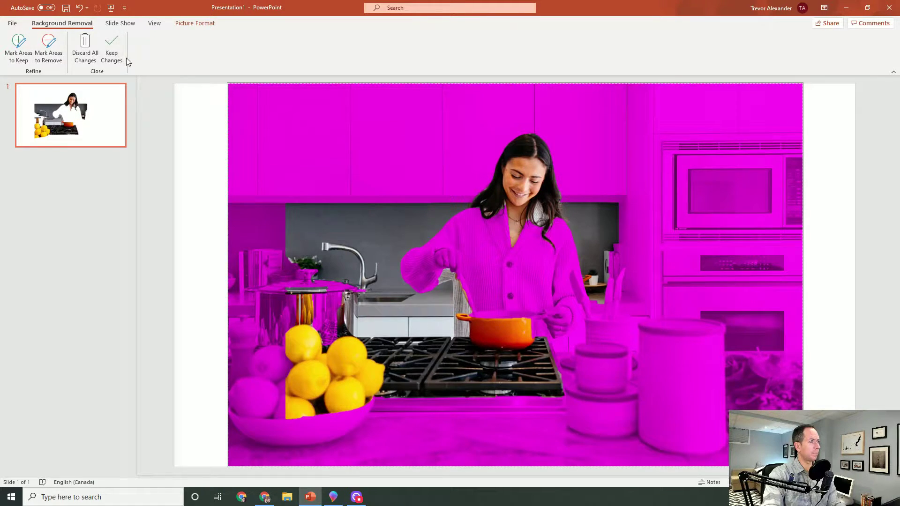
{"action": "left_click", "coordinate": [18, 47]}
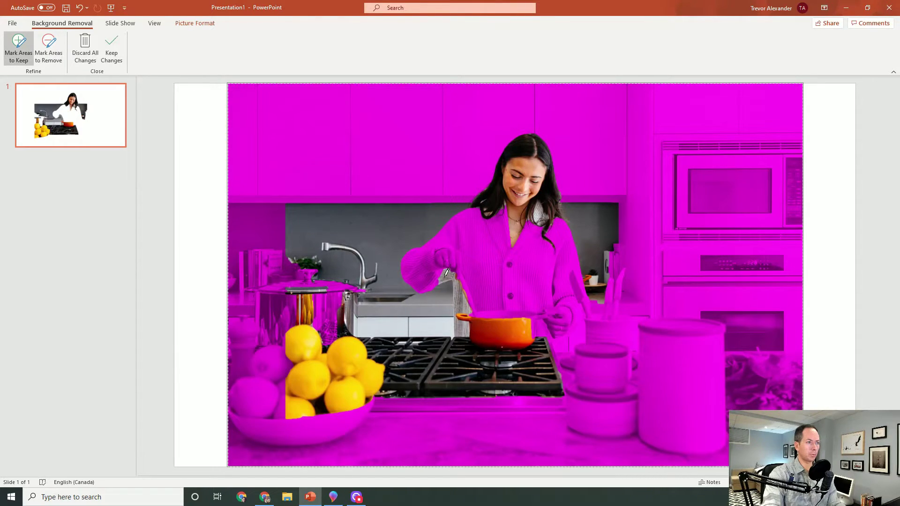
{"action": "mouse_move", "coordinate": [444, 276]}
{"action": "left_mouse_down"}
{"action": "mouse_move", "coordinate": [414, 277]}
{"action": "mouse_move", "coordinate": [409, 256]}
{"action": "mouse_move", "coordinate": [430, 252]}
{"action": "mouse_move", "coordinate": [467, 213]}
{"action": "mouse_move", "coordinate": [519, 204]}
{"action": "mouse_move", "coordinate": [570, 235]}
{"action": "mouse_move", "coordinate": [584, 300]}
{"action": "mouse_move", "coordinate": [554, 334]}
{"action": "mouse_move", "coordinate": [524, 341]}
{"action": "mouse_move", "coordinate": [455, 328]}
{"action": "mouse_move", "coordinate": [451, 274]}
{"action": "mouse_move", "coordinate": [440, 276]}
{"action": "left_mouse_up"}
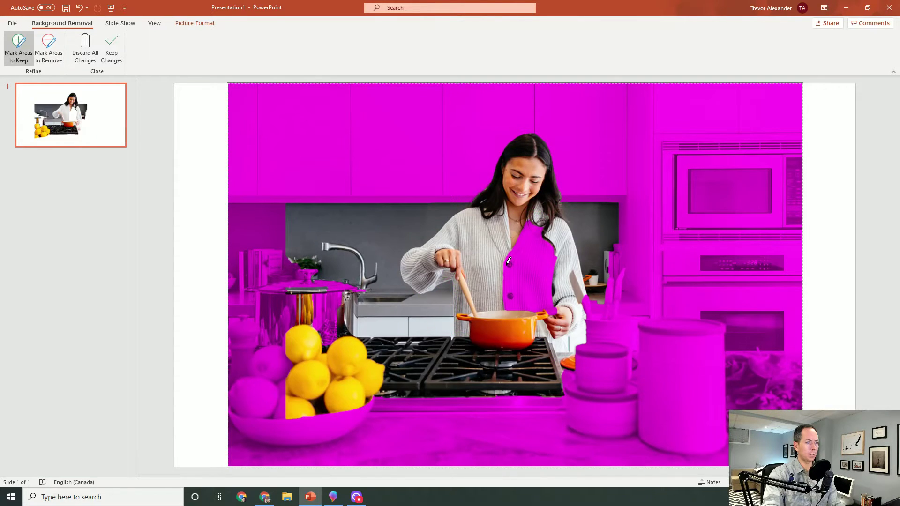
{"action": "mouse_move", "coordinate": [499, 317]}
{"action": "left_mouse_down"}
{"action": "mouse_move", "coordinate": [541, 319]}
{"action": "mouse_move", "coordinate": [571, 290]}
{"action": "mouse_move", "coordinate": [543, 221]}
{"action": "mouse_move", "coordinate": [504, 227]}
{"action": "mouse_move", "coordinate": [510, 320]}
{"action": "mouse_move", "coordinate": [531, 323]}
{"action": "mouse_move", "coordinate": [523, 224]}
{"action": "left_mouse_up"}
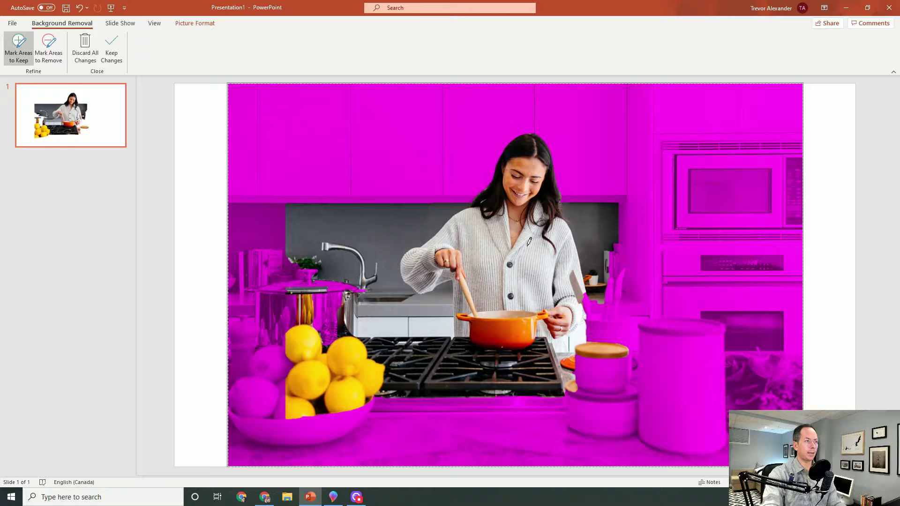
{"action": "left_click", "coordinate": [112, 49]}
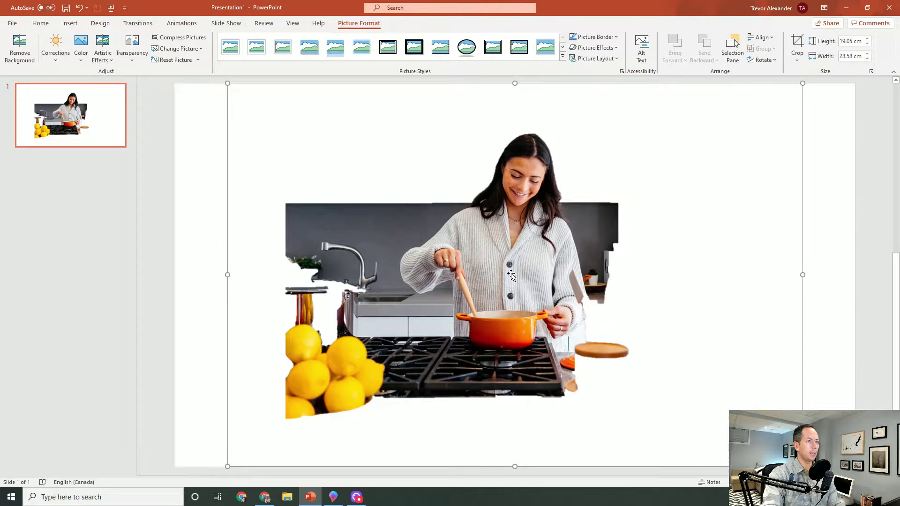
Step: Start saving the cut-out as a picture, cancel the save, and return to Chrome
{"action": "right_click", "coordinate": [511, 266]}
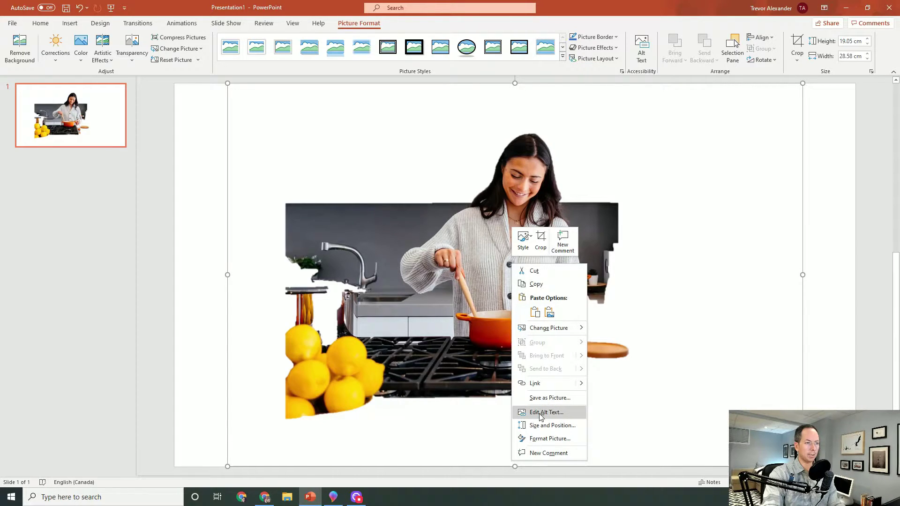
{"action": "left_click", "coordinate": [549, 397]}
{"action": "left_click", "coordinate": [427, 240]}
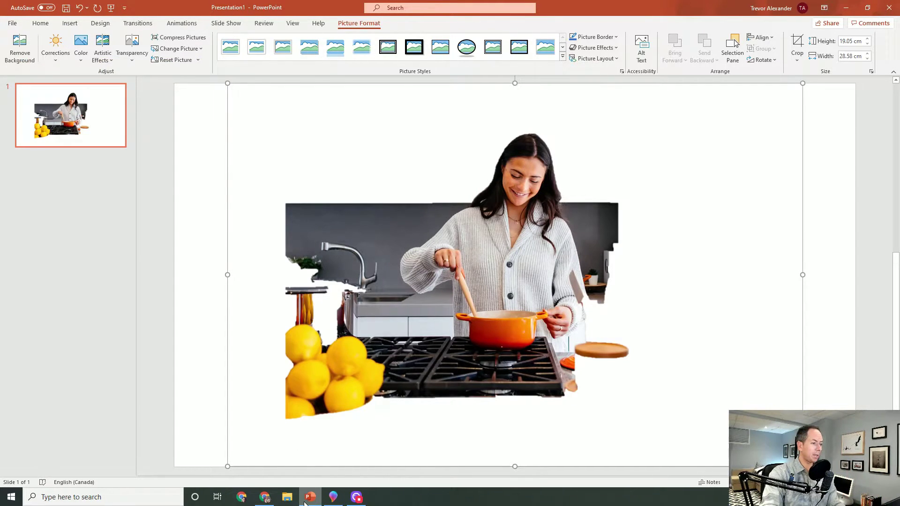
{"action": "mouse_move", "coordinate": [309, 500]}
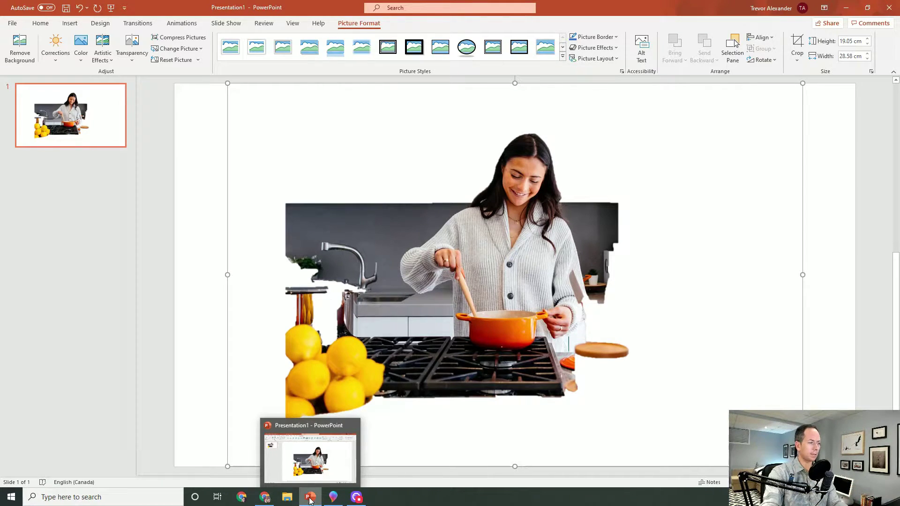
{"action": "left_click", "coordinate": [262, 502]}
Step: Return to the cooking post design in Canva and add the uploaded kitchen photo to Page 2
{"action": "left_click", "coordinate": [171, 10]}
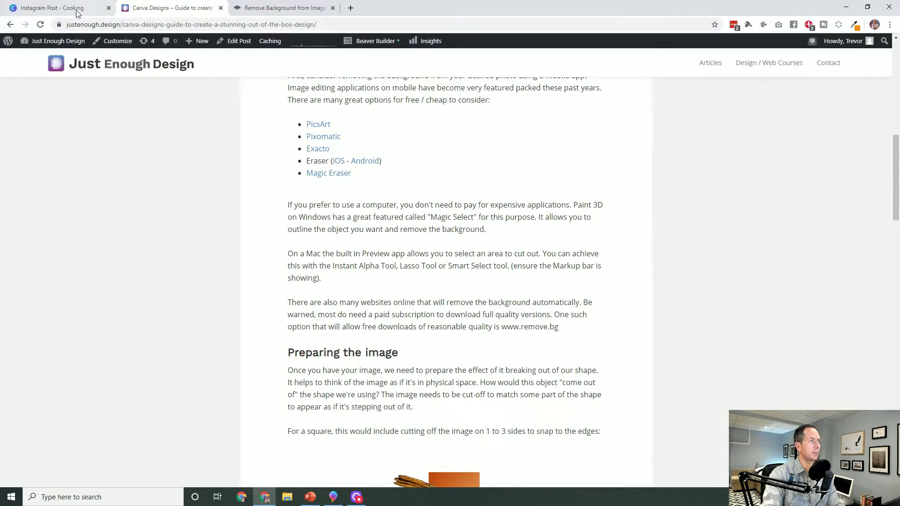
{"action": "left_click", "coordinate": [77, 11]}
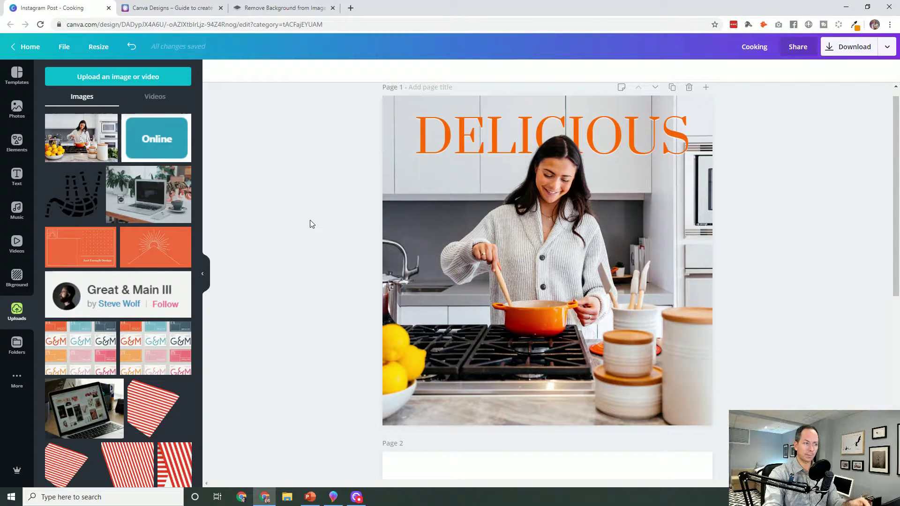
{"action": "scroll", "coordinate": [316, 235], "scroll_direction": "down", "scroll_amount": 6}
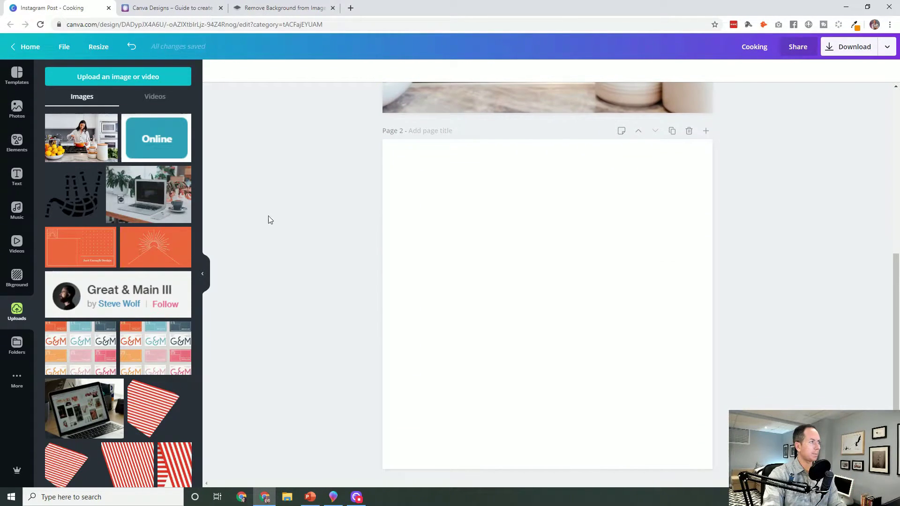
{"action": "left_click", "coordinate": [100, 151]}
Step: Enlarge and position the kitchen photo so it covers all of Page 2, then open Effects
{"action": "left_click_drag", "start_coordinate": [523, 288], "coordinate": [457, 201]}
{"action": "left_click_drag", "start_coordinate": [612, 303], "coordinate": [871, 476]}
{"action": "left_click_drag", "start_coordinate": [629, 353], "coordinate": [565, 352]}
{"action": "left_click_drag", "start_coordinate": [287, 132], "coordinate": [267, 114]}
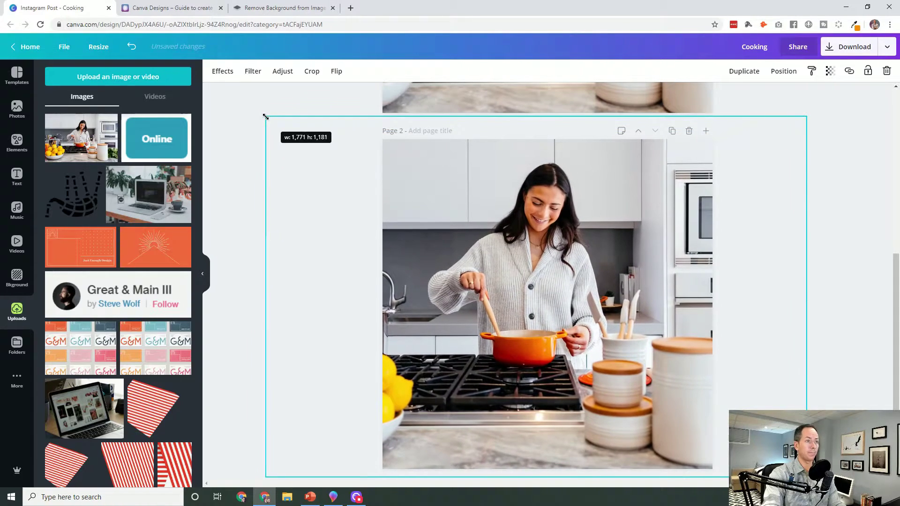
{"action": "left_click_drag", "start_coordinate": [525, 234], "coordinate": [539, 243]}
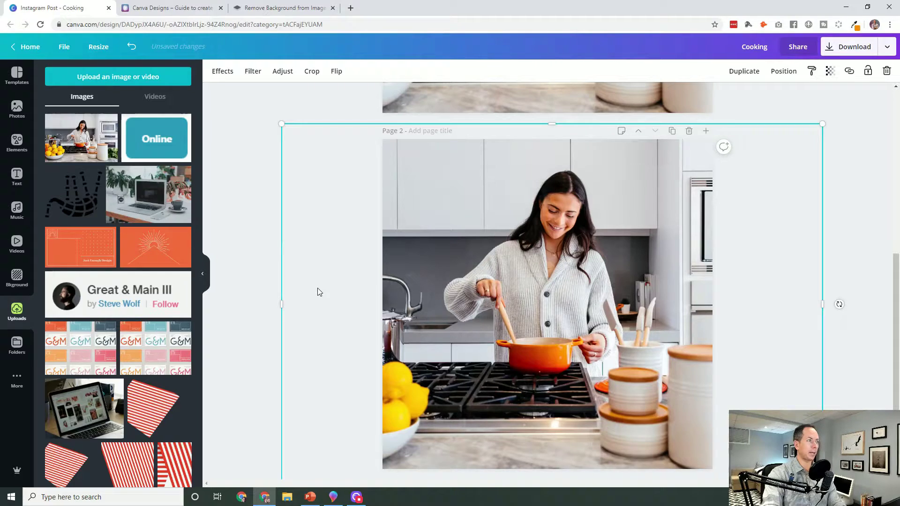
{"action": "left_click_drag", "start_coordinate": [546, 281], "coordinate": [555, 280]}
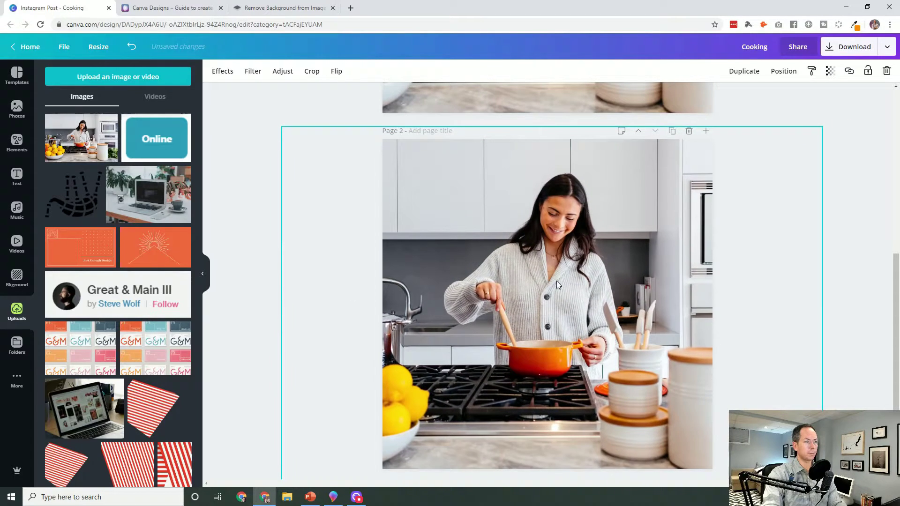
{"action": "left_click_drag", "start_coordinate": [518, 205], "coordinate": [548, 227]}
{"action": "left_click", "coordinate": [222, 71]}
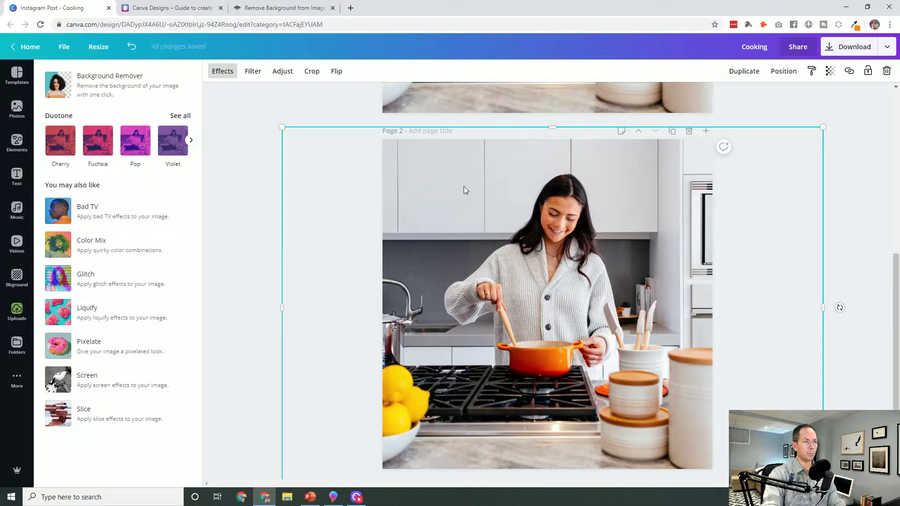
Step: Apply Background Remover to the kitchen photo, leaving the cook, pot, lemons and jars on white
{"action": "left_click", "coordinate": [104, 88]}
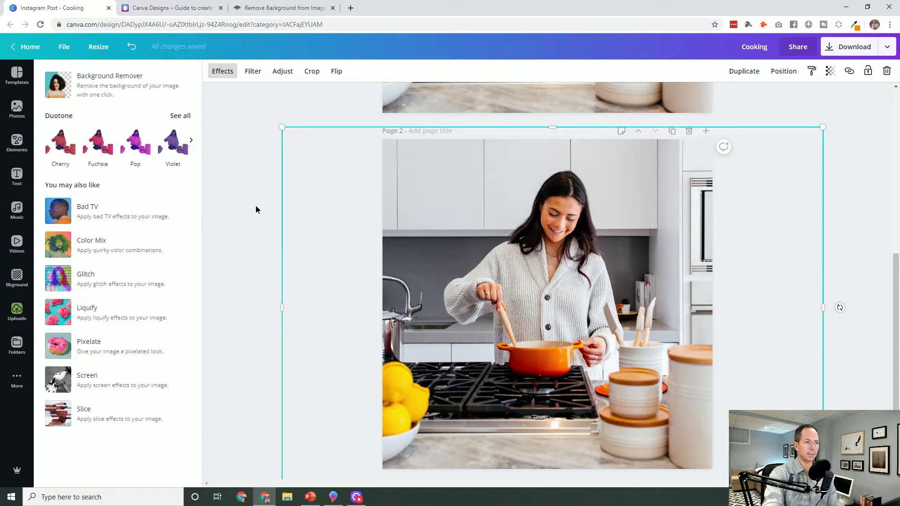
{"action": "key", "text": "Escape"}
{"action": "left_click_drag", "start_coordinate": [549, 268], "coordinate": [536, 279]}
{"action": "left_click", "coordinate": [253, 328]}
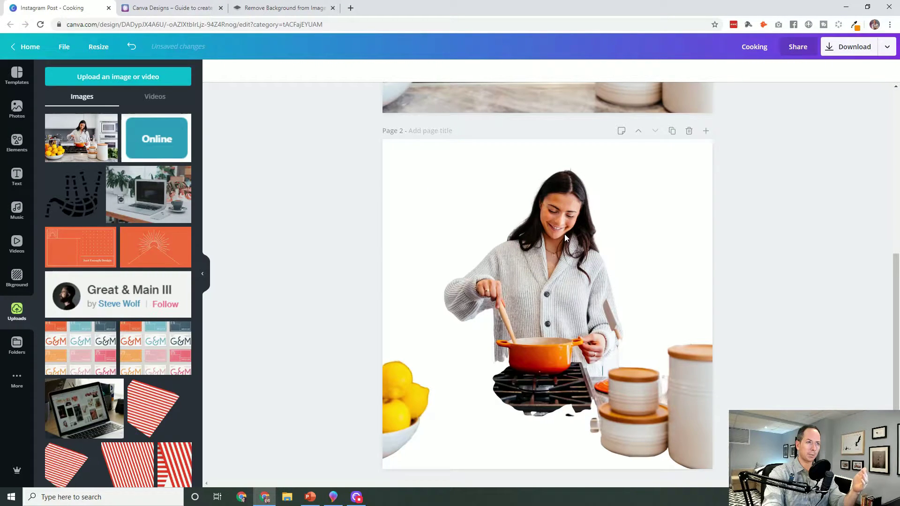
Step: Undo the background removal with Ctrl+Z and realign the full kitchen photo on Page 2
{"action": "key", "text": "ctrl+z"}
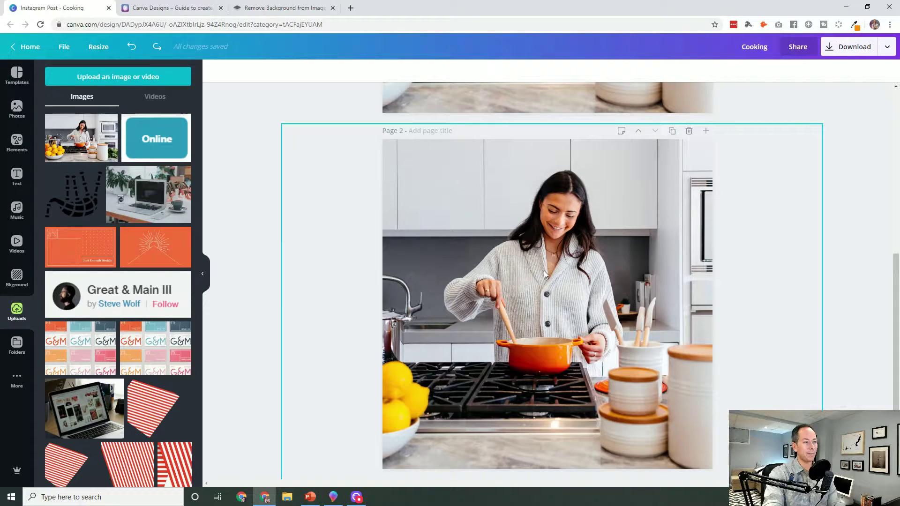
{"action": "mouse_move", "coordinate": [544, 268]}
{"action": "left_mouse_down"}
{"action": "mouse_move", "coordinate": [592, 284]}
{"action": "mouse_move", "coordinate": [579, 286]}
{"action": "mouse_move", "coordinate": [599, 282]}
{"action": "mouse_move", "coordinate": [543, 272]}
{"action": "mouse_move", "coordinate": [556, 263]}
{"action": "mouse_move", "coordinate": [539, 271]}
{"action": "left_mouse_up"}
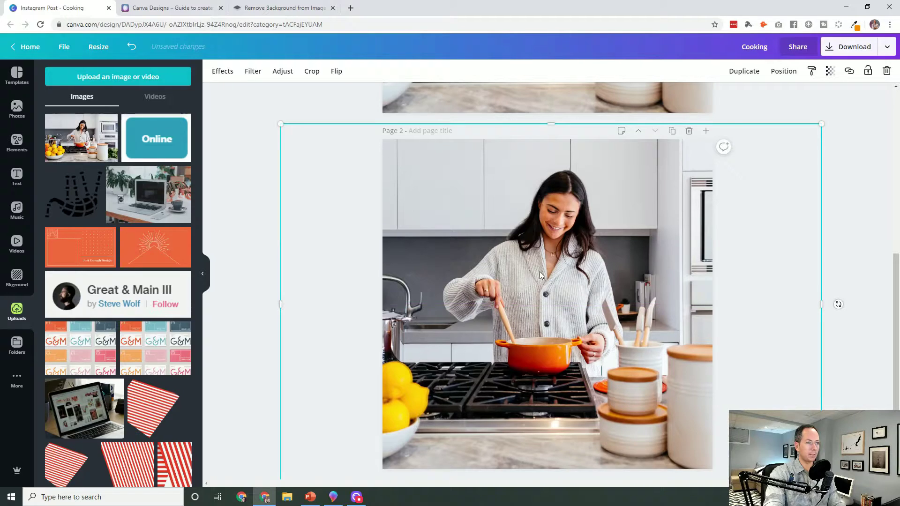
{"action": "left_click", "coordinate": [830, 75]}
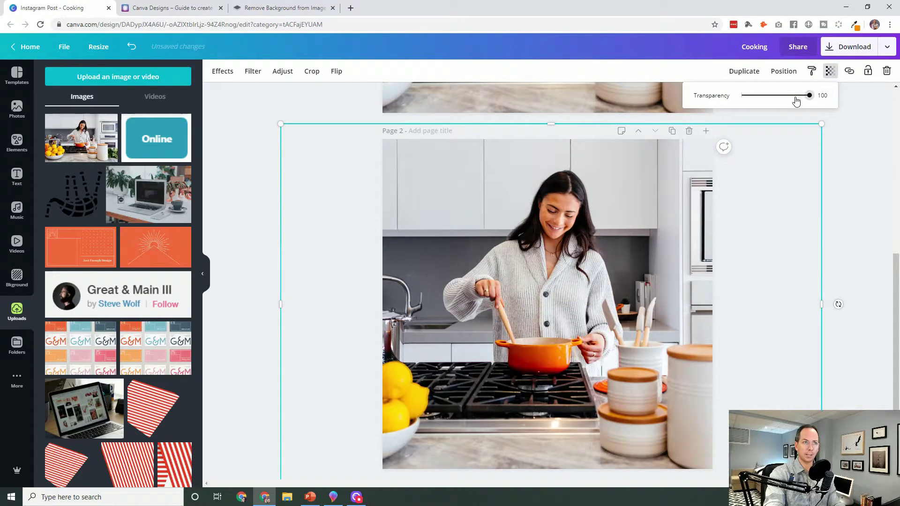
{"action": "left_click_drag", "start_coordinate": [807, 96], "coordinate": [769, 99]}
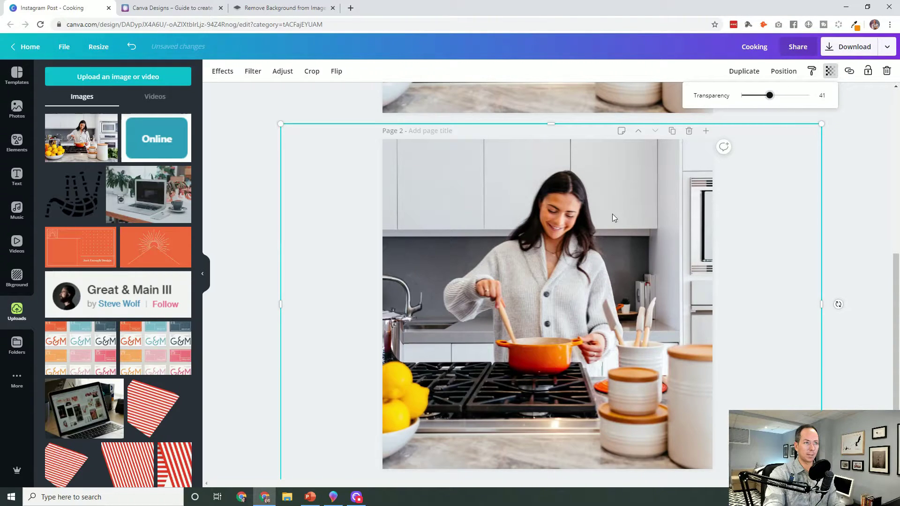
{"action": "left_click", "coordinate": [553, 266]}
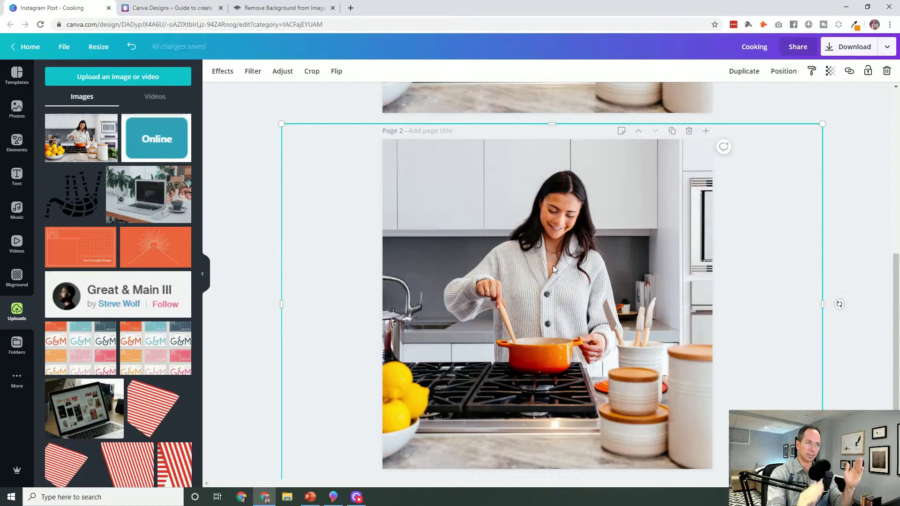
{"action": "left_click", "coordinate": [829, 70]}
{"action": "left_click_drag", "start_coordinate": [769, 95], "coordinate": [817, 95]}
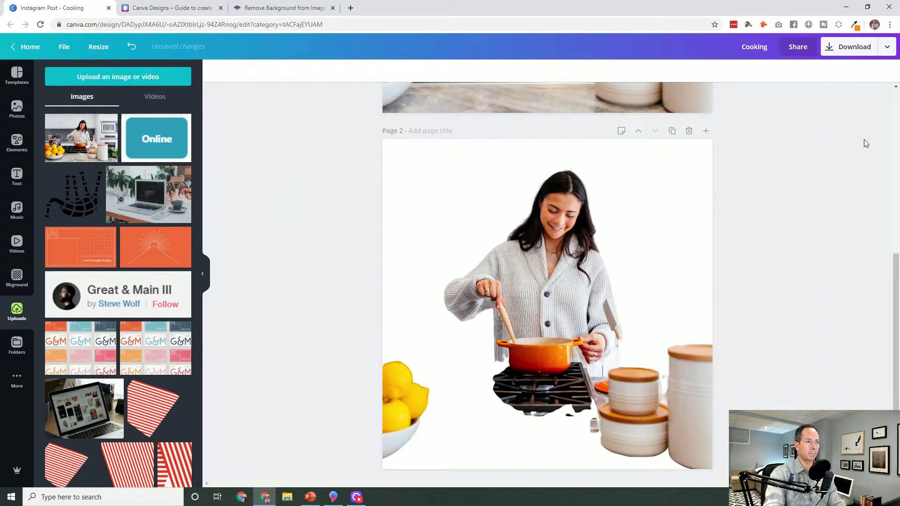
{"action": "key", "text": "ctrl+z"}
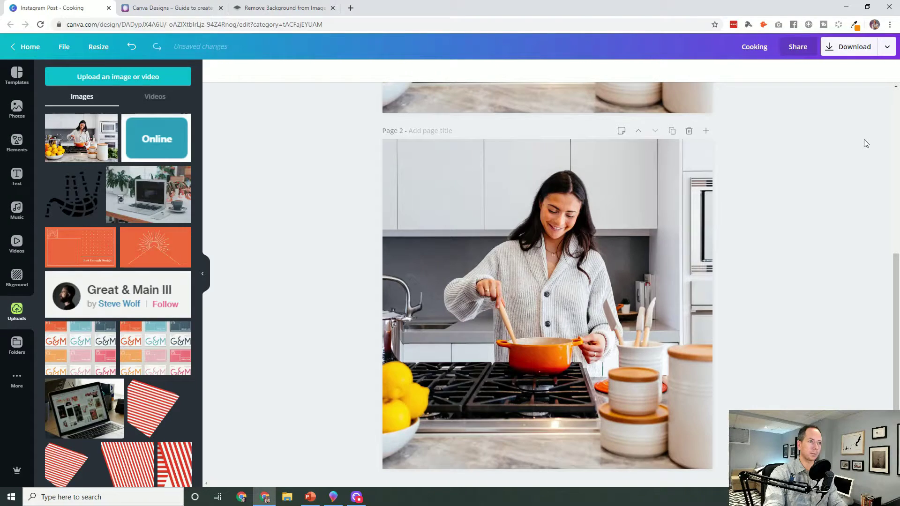
Step: Add the DAPPER text template, ungroup it, and delete the EST. 2012 and Premium Quality Goods lines
{"action": "left_click", "coordinate": [17, 177]}
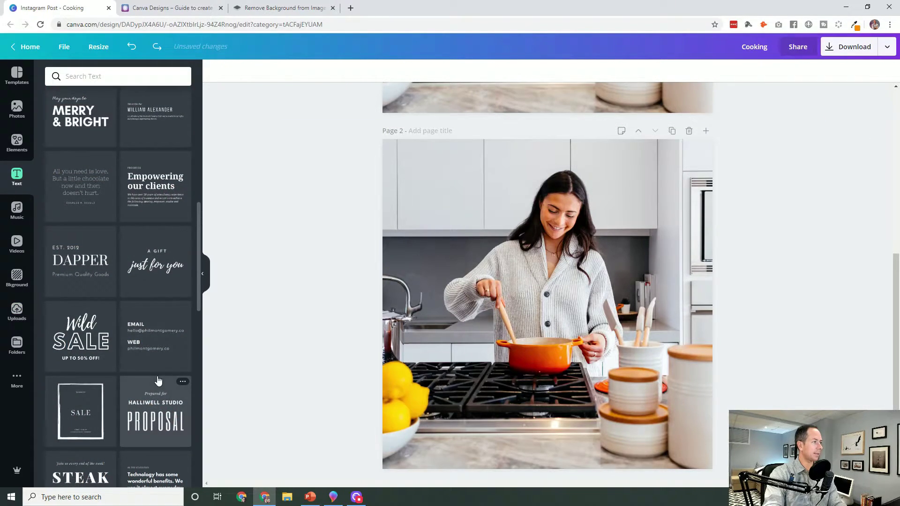
{"action": "left_click", "coordinate": [79, 280]}
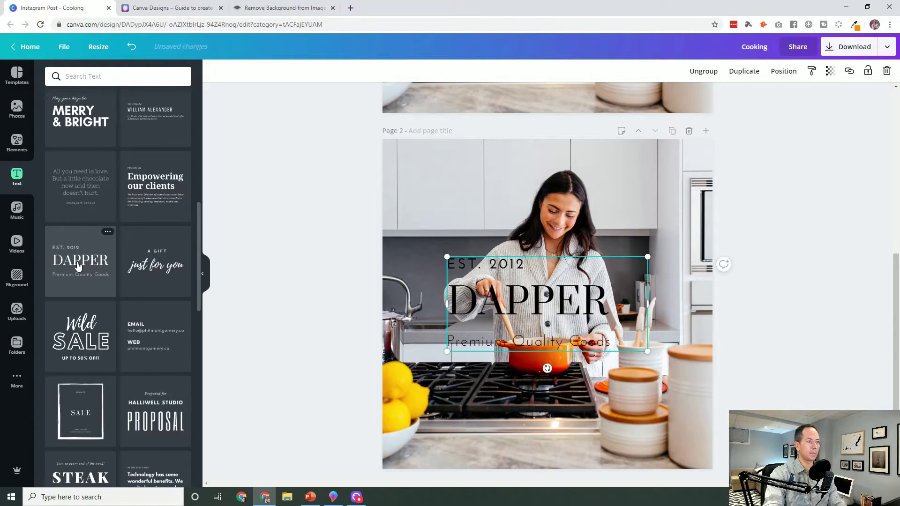
{"action": "left_click", "coordinate": [488, 294]}
{"action": "left_click_drag", "start_coordinate": [489, 294], "coordinate": [490, 192]}
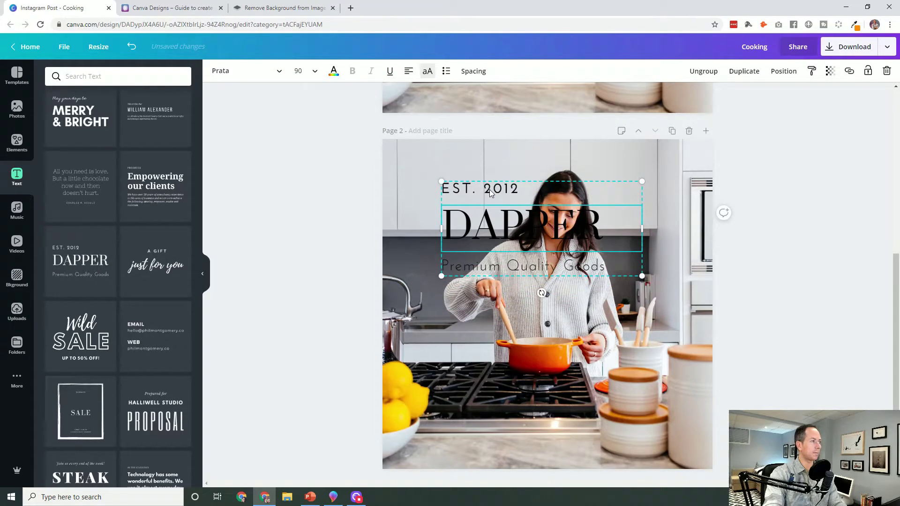
{"action": "right_click", "coordinate": [490, 192]}
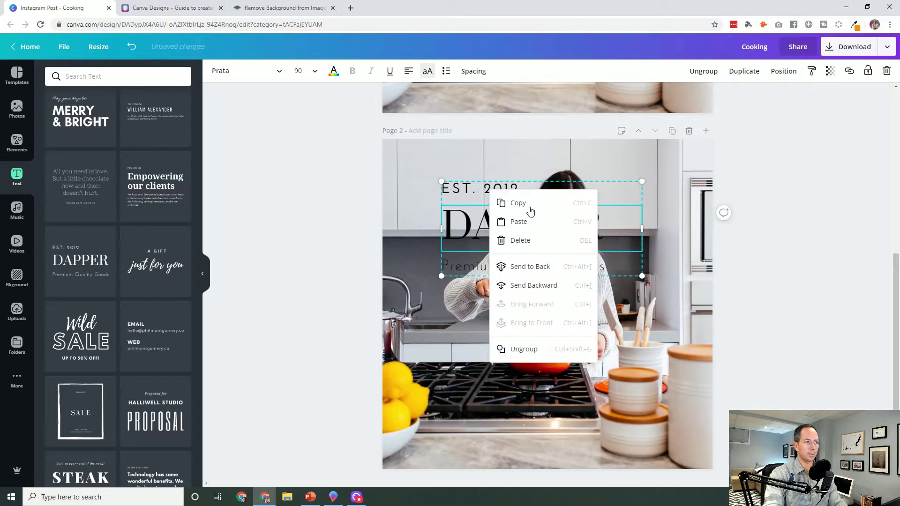
{"action": "left_click", "coordinate": [543, 349]}
{"action": "left_click", "coordinate": [489, 189]}
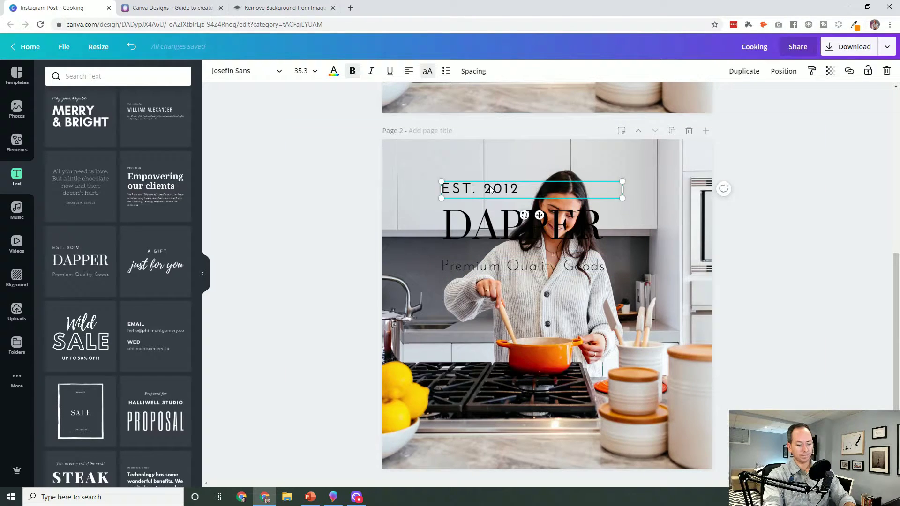
{"action": "key", "text": "Delete"}
{"action": "left_click", "coordinate": [468, 267]}
{"action": "key", "text": "Delete"}
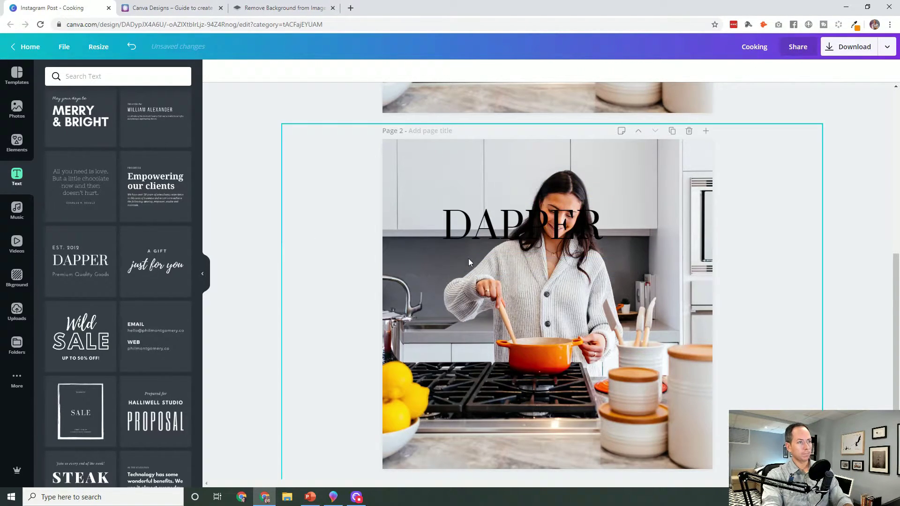
Step: Centre-align DAPPER, enlarge it to size 128, and widen it across the top of the photo
{"action": "left_click", "coordinate": [471, 229]}
{"action": "left_click_drag", "start_coordinate": [470, 229], "coordinate": [474, 204]}
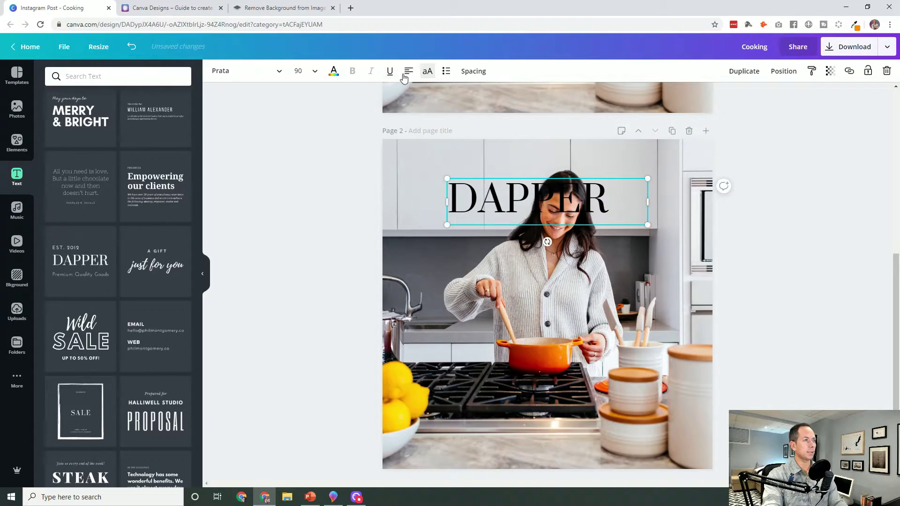
{"action": "left_click", "coordinate": [408, 71]}
{"action": "left_click_drag", "start_coordinate": [536, 198], "coordinate": [536, 178]}
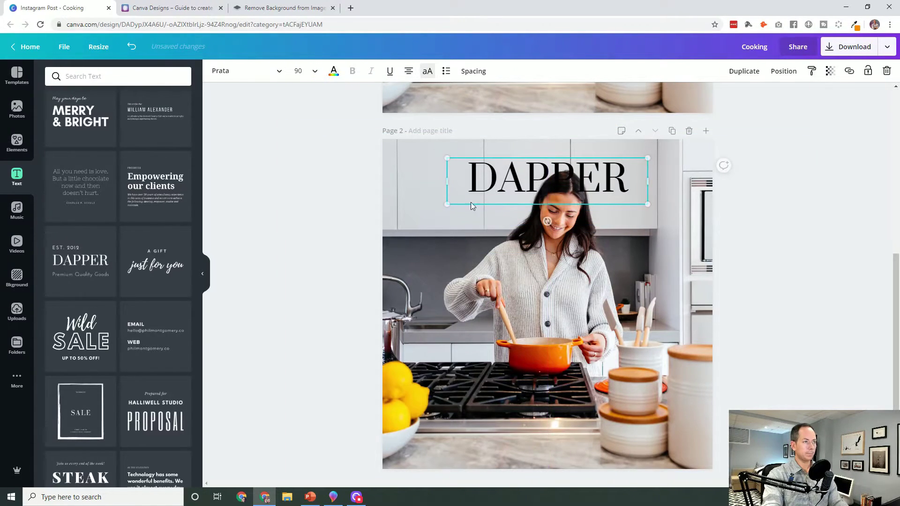
{"action": "left_click_drag", "start_coordinate": [447, 205], "coordinate": [384, 237]}
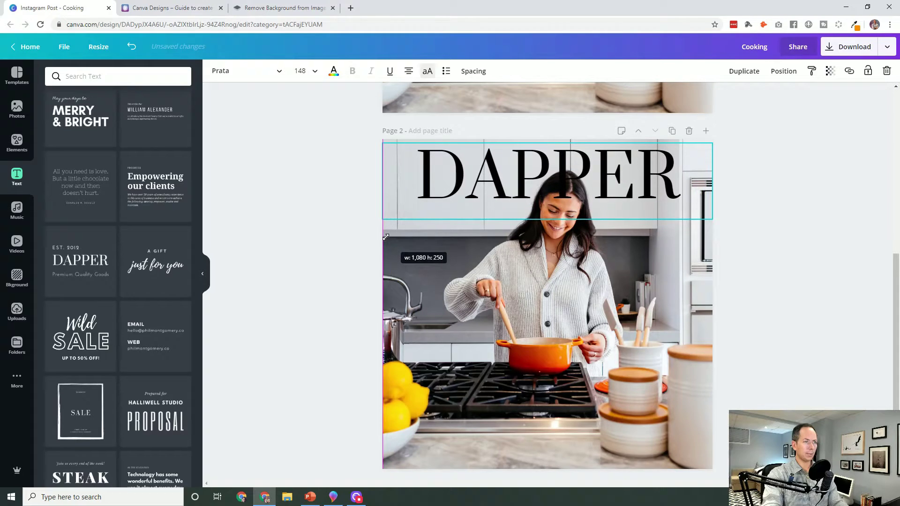
{"action": "left_click_drag", "start_coordinate": [501, 186], "coordinate": [501, 182]}
{"action": "left_click_drag", "start_coordinate": [387, 219], "coordinate": [408, 215]}
{"action": "left_click_drag", "start_coordinate": [408, 182], "coordinate": [382, 183]}
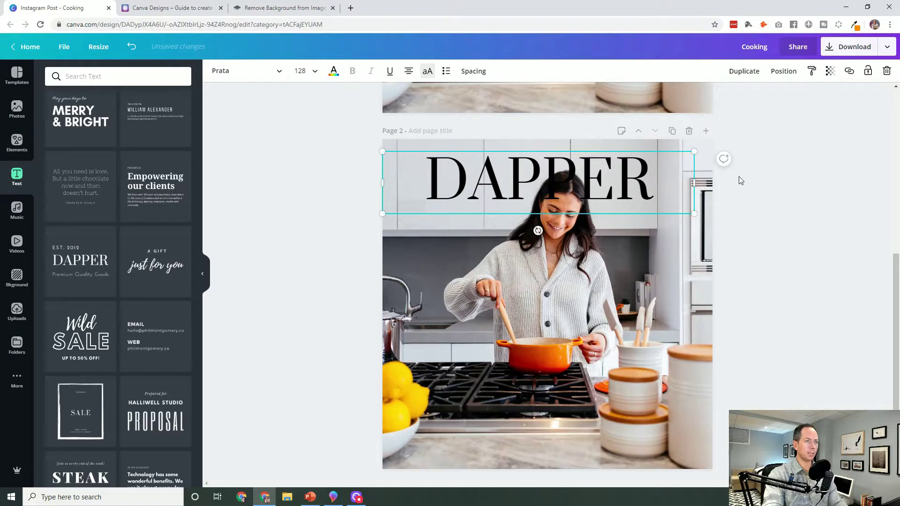
{"action": "left_click_drag", "start_coordinate": [694, 182], "coordinate": [712, 182]}
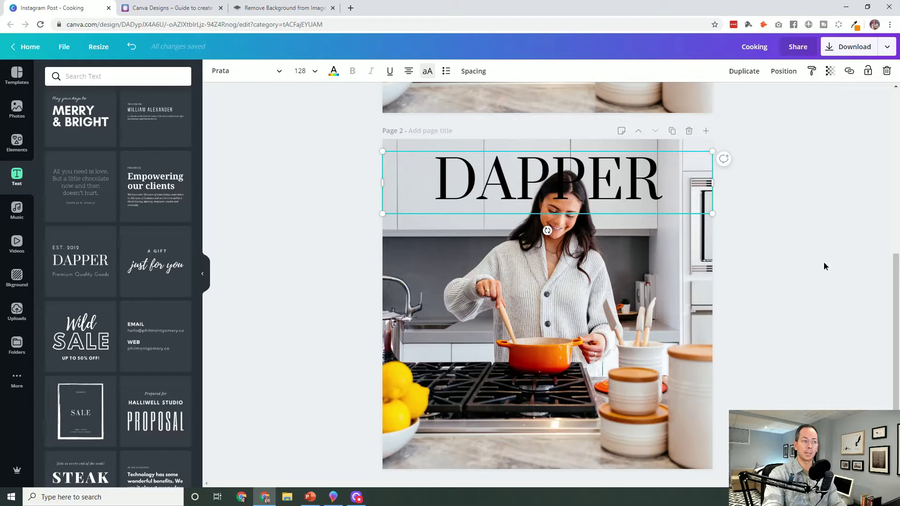
{"action": "left_click", "coordinate": [823, 262]}
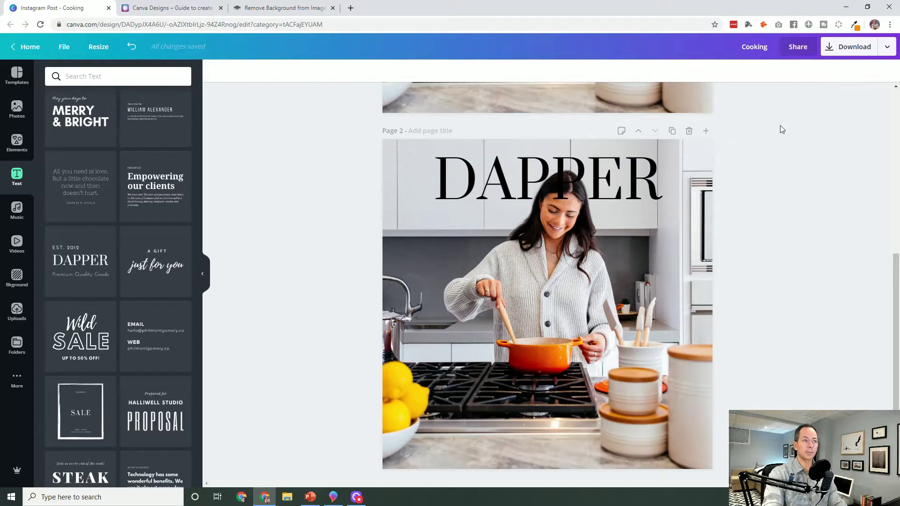
Step: Sample the pot's orange-red #c52d02 with the ColorZilla eyedropper and copy the hex value
{"action": "left_click", "coordinate": [855, 25]}
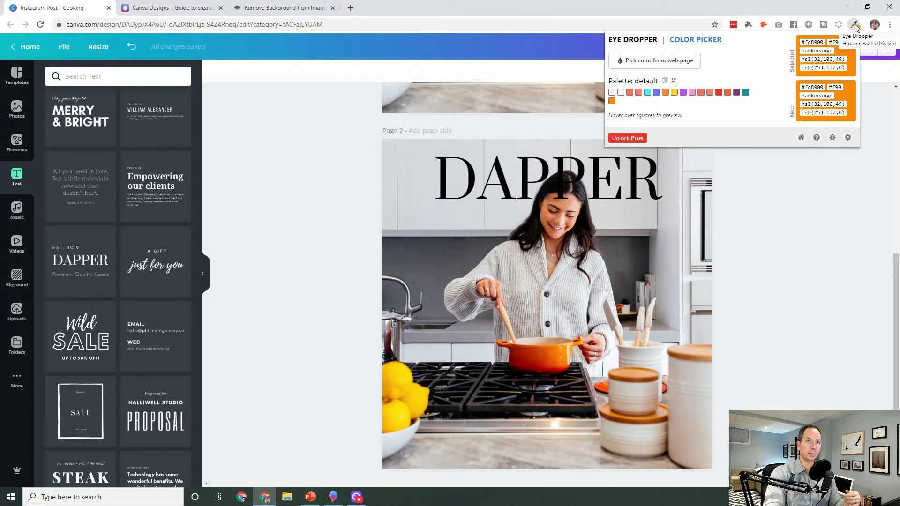
{"action": "left_click", "coordinate": [655, 61]}
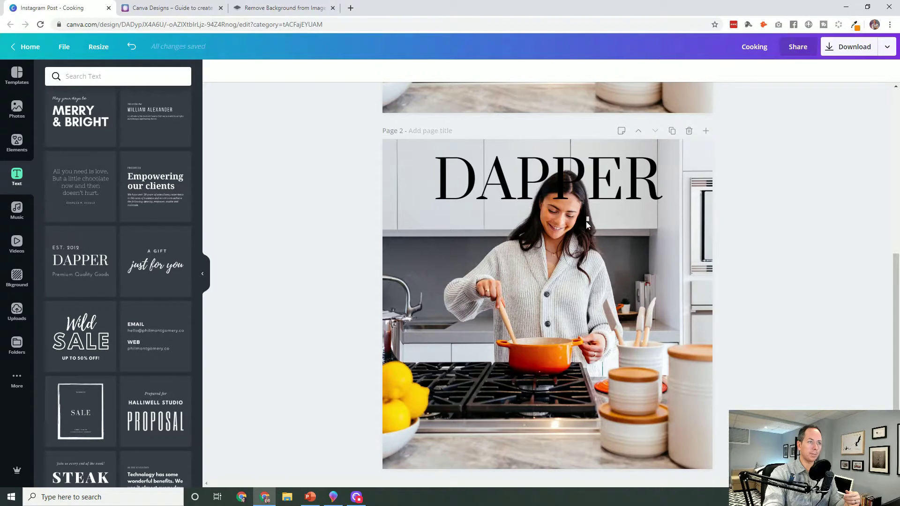
{"action": "left_click", "coordinate": [541, 361]}
{"action": "left_click", "coordinate": [854, 25]}
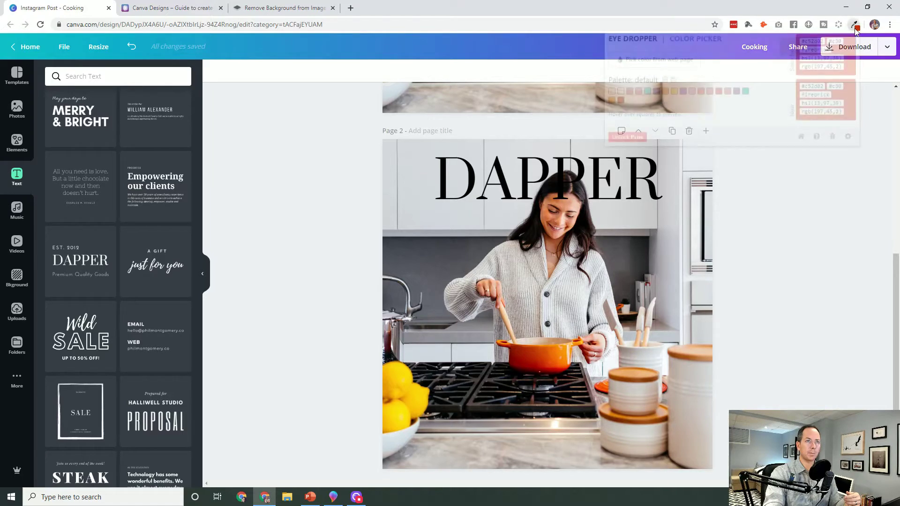
{"action": "double_click", "coordinate": [813, 42]}
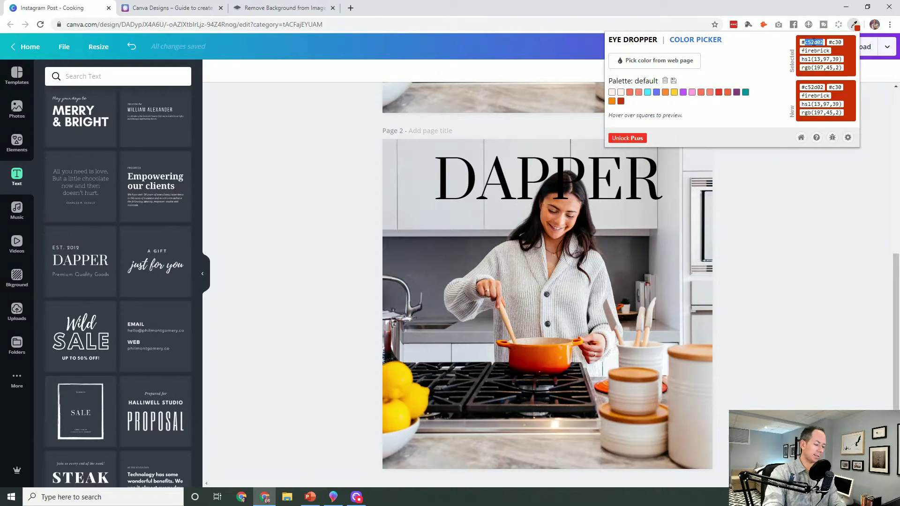
Step: Set the DAPPER title's text colour to the pasted custom colour #c52d02
{"action": "left_click", "coordinate": [450, 183]}
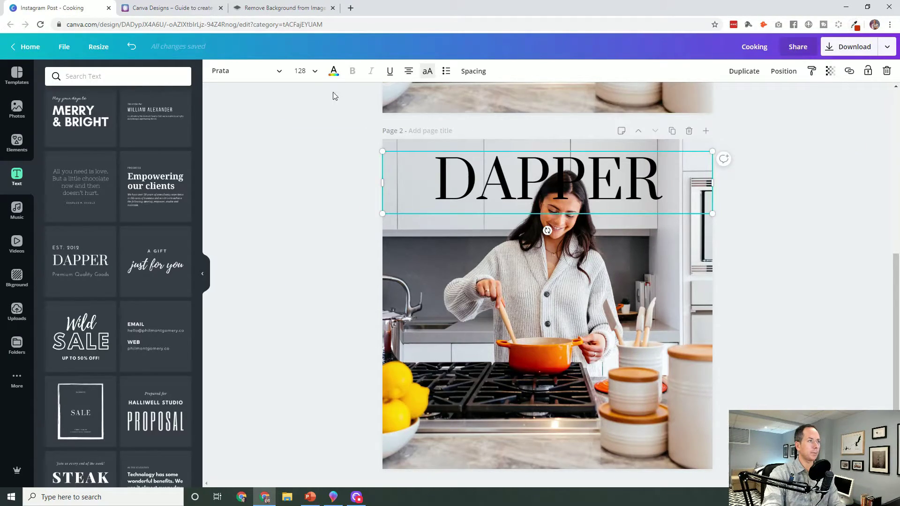
{"action": "left_click", "coordinate": [333, 71]}
{"action": "left_click", "coordinate": [54, 120]}
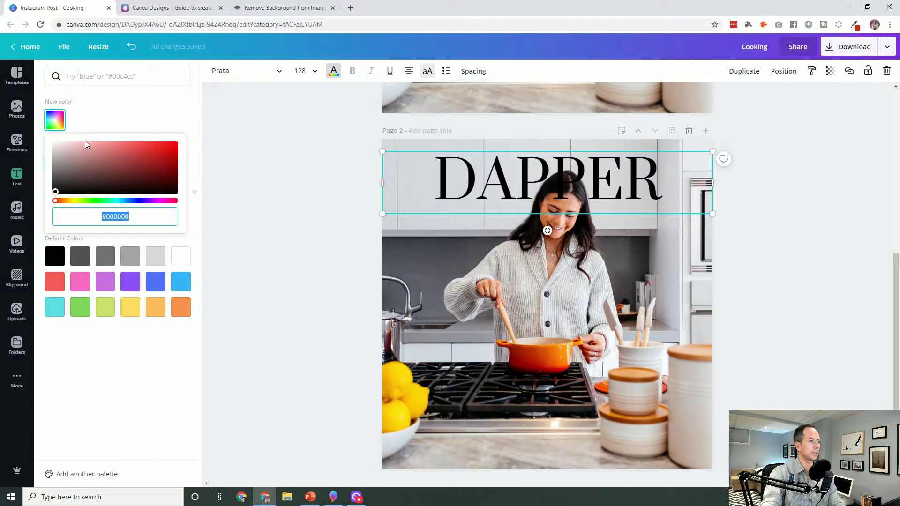
{"action": "type", "text": "#c52d02"}
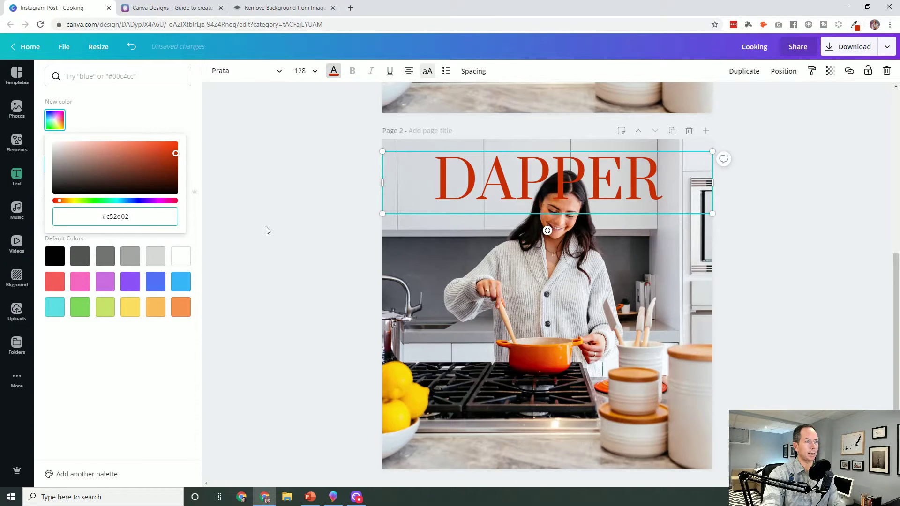
{"action": "key", "text": "Escape"}
{"action": "left_click", "coordinate": [247, 223]}
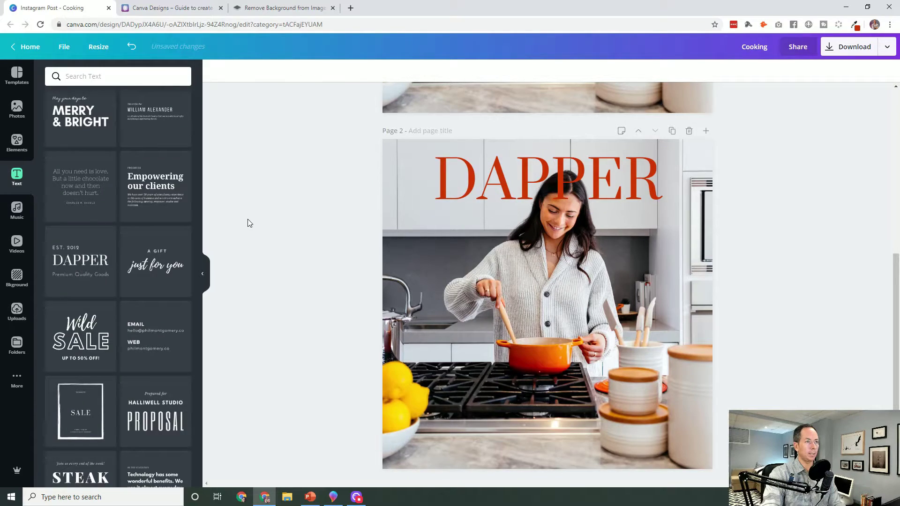
Step: Duplicate DAPPER and make the copy white at 50 transparency
{"action": "left_click", "coordinate": [541, 187]}
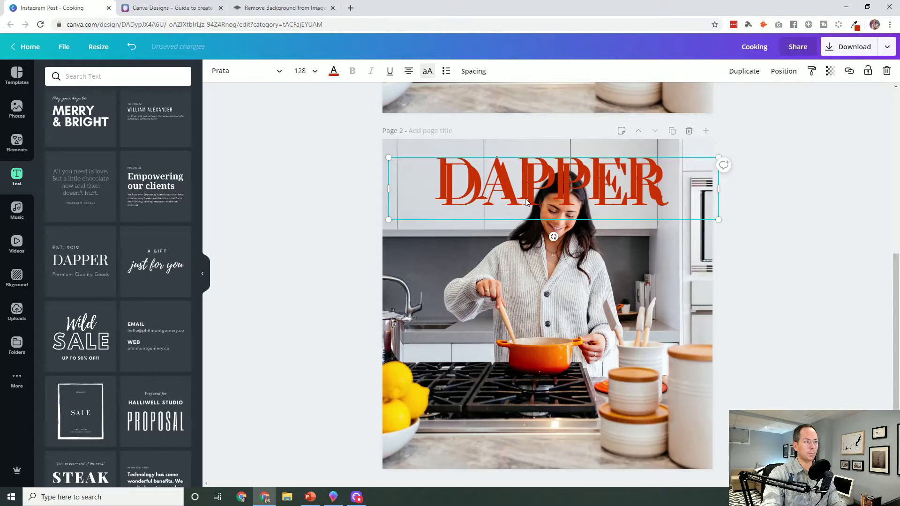
{"action": "key", "text": "ctrl+d"}
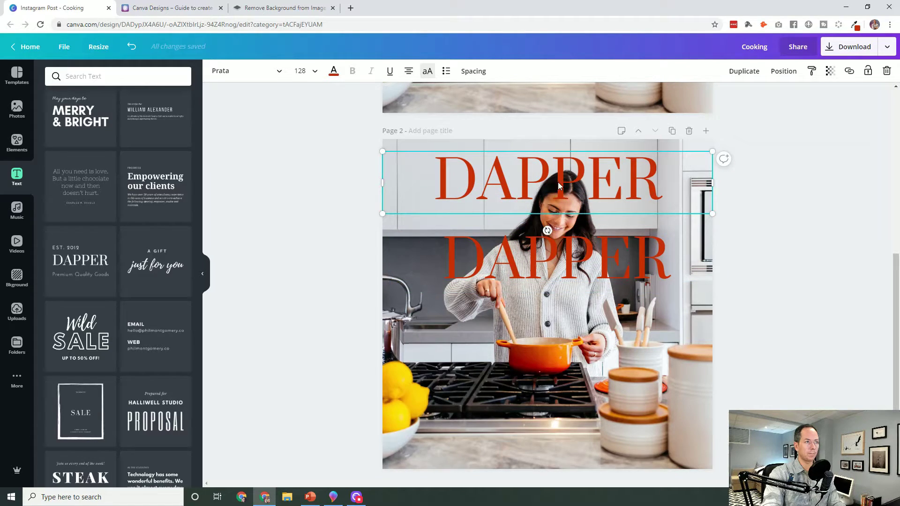
{"action": "left_click", "coordinate": [334, 72]}
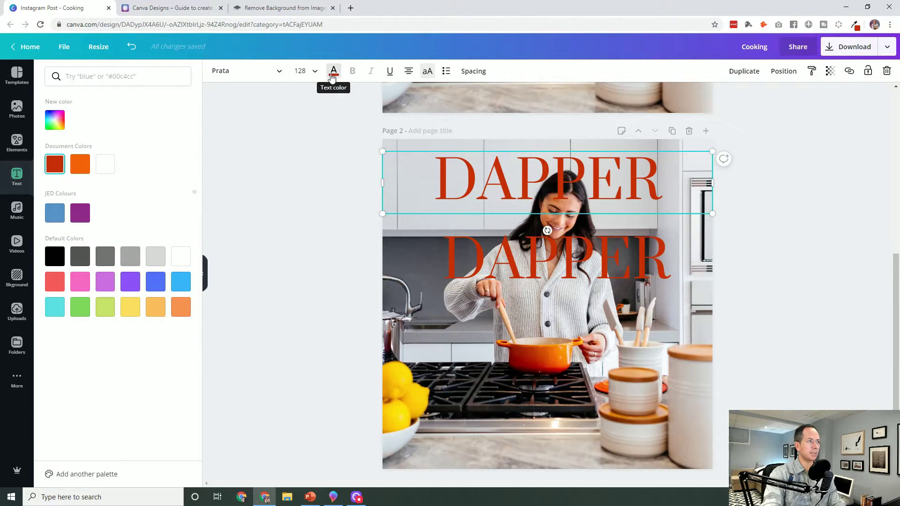
{"action": "left_click", "coordinate": [106, 165]}
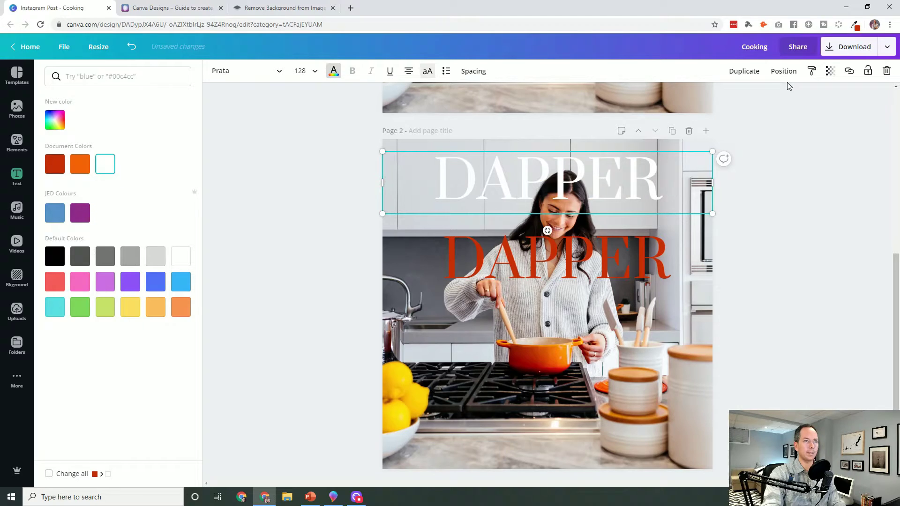
{"action": "left_click", "coordinate": [828, 73]}
{"action": "left_click_drag", "start_coordinate": [806, 98], "coordinate": [775, 100]}
{"action": "key", "text": "Escape"}
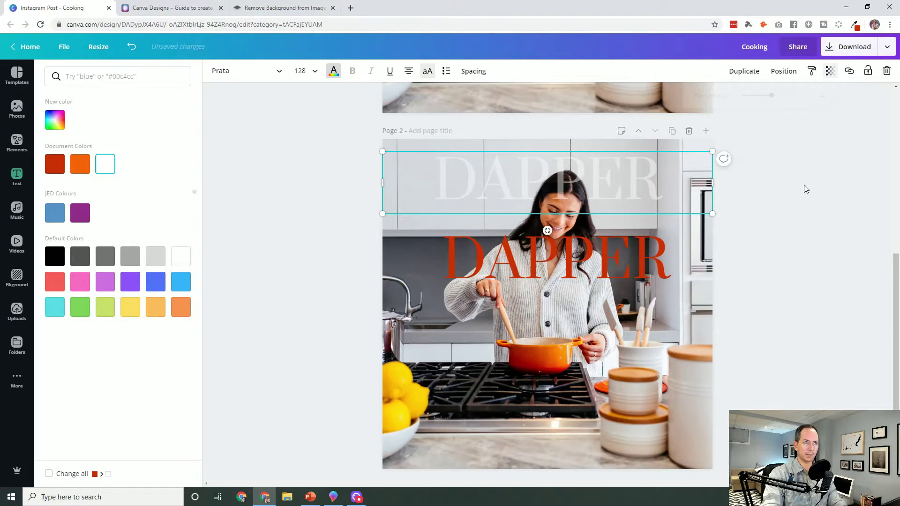
Step: Move the red DAPPER over the faded white copy and nudge it up into alignment
{"action": "left_click", "coordinate": [638, 258]}
{"action": "left_click_drag", "start_coordinate": [608, 273], "coordinate": [595, 189]}
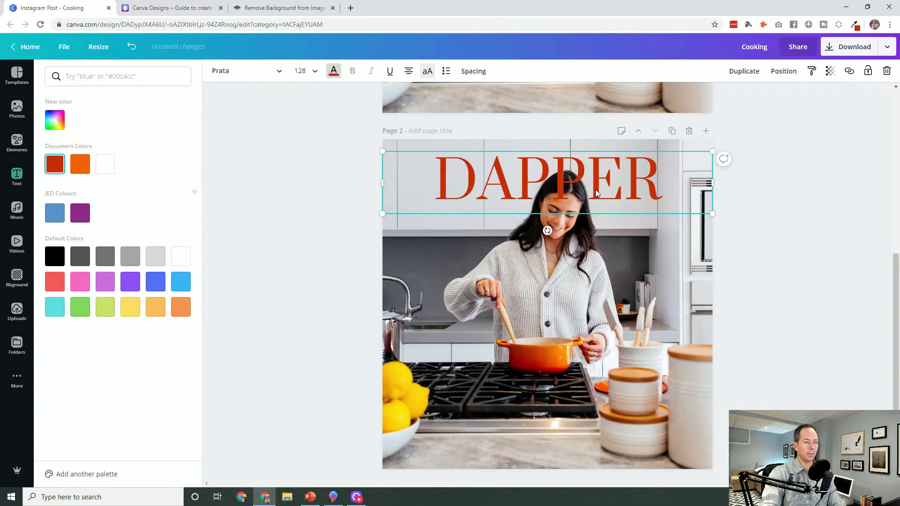
{"action": "key", "text": "Up"}
{"action": "key", "text": "Up"}
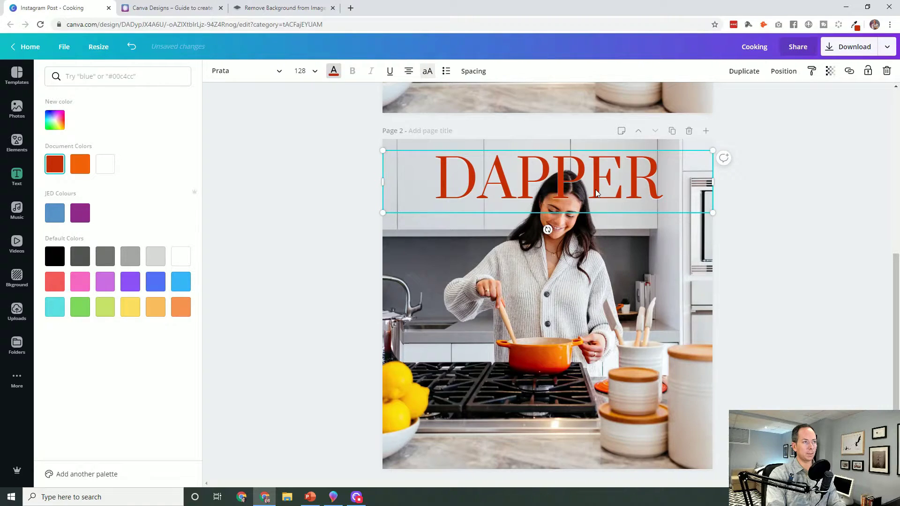
{"action": "key", "text": "Up"}
{"action": "key", "text": "Up"}
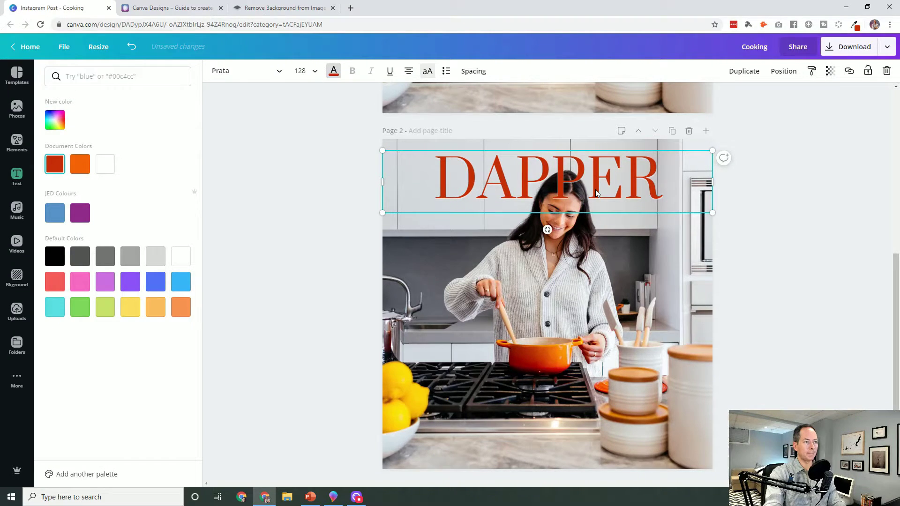
{"action": "left_click", "coordinate": [796, 229]}
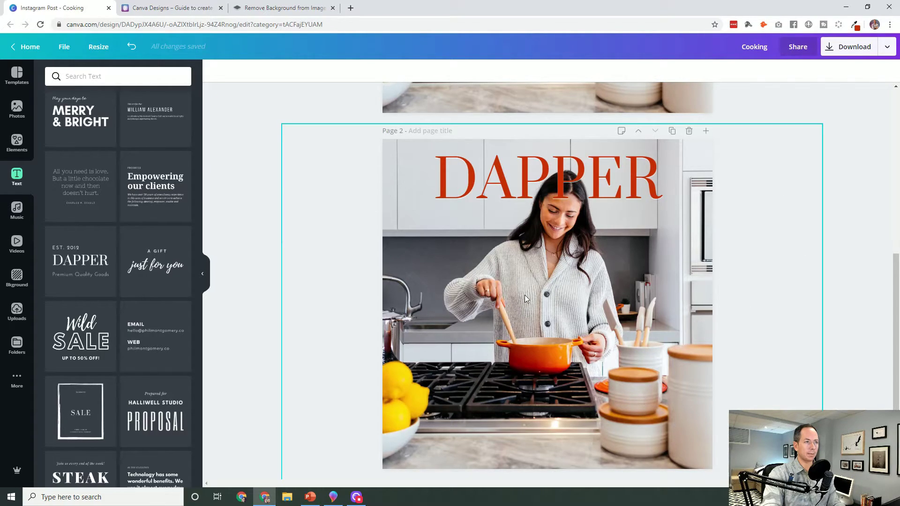
Step: Bring the cook cutout forward twice so it sits above the DAPPER title, keeping the kitchen photo
{"action": "left_click", "coordinate": [542, 293]}
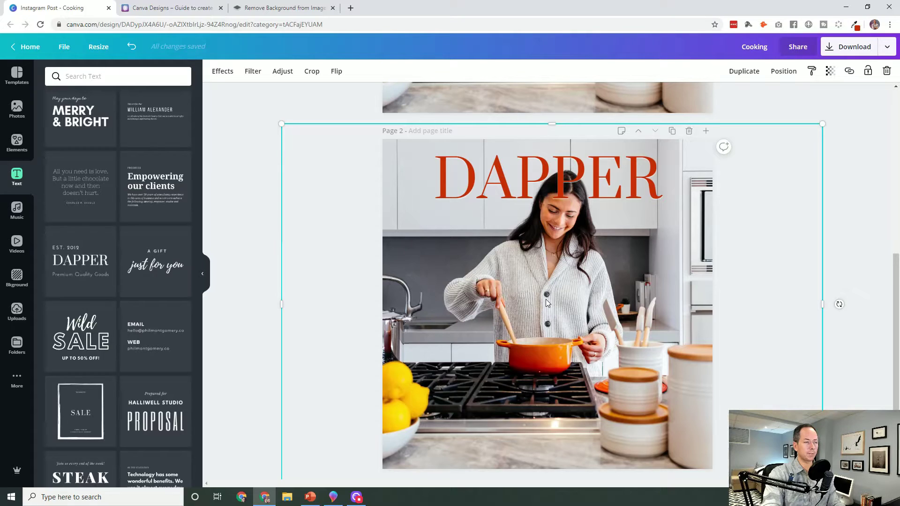
{"action": "left_click_drag", "start_coordinate": [546, 298], "coordinate": [559, 315]}
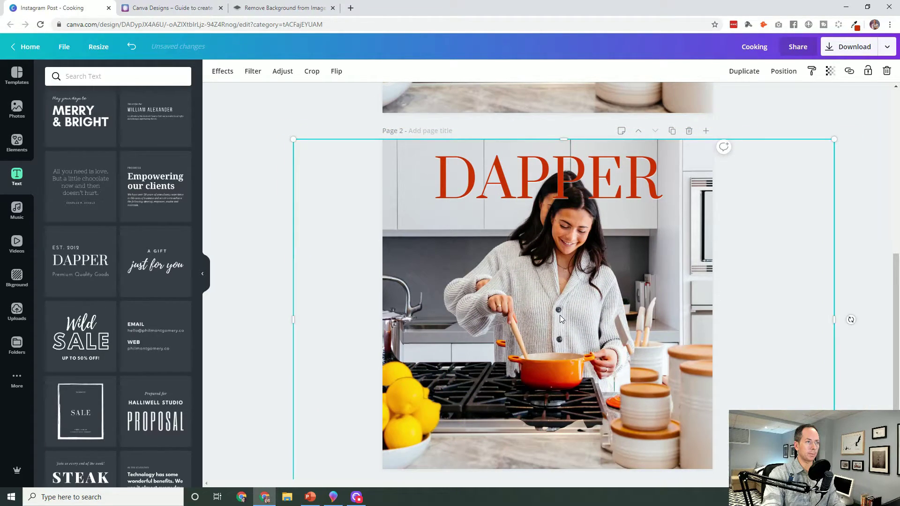
{"action": "key", "text": "ctrl+z"}
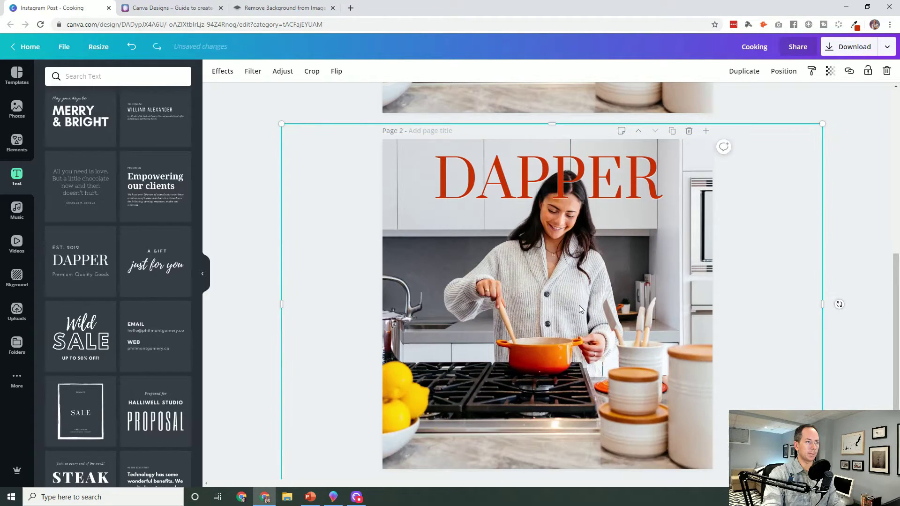
{"action": "left_click", "coordinate": [784, 72]}
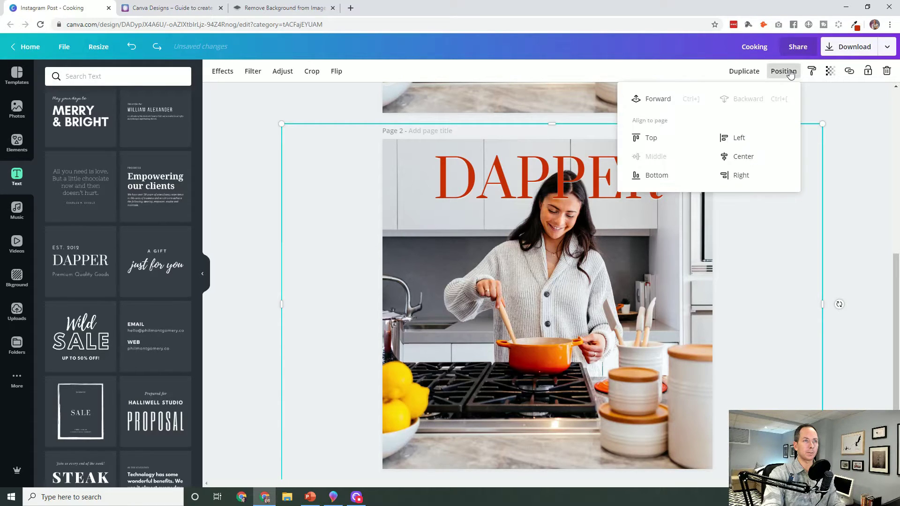
{"action": "left_click", "coordinate": [649, 101]}
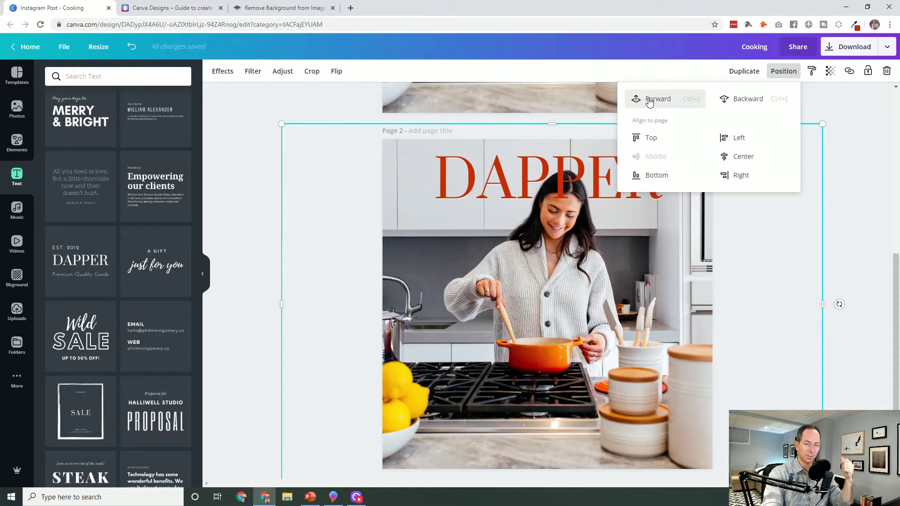
{"action": "left_click", "coordinate": [649, 101]}
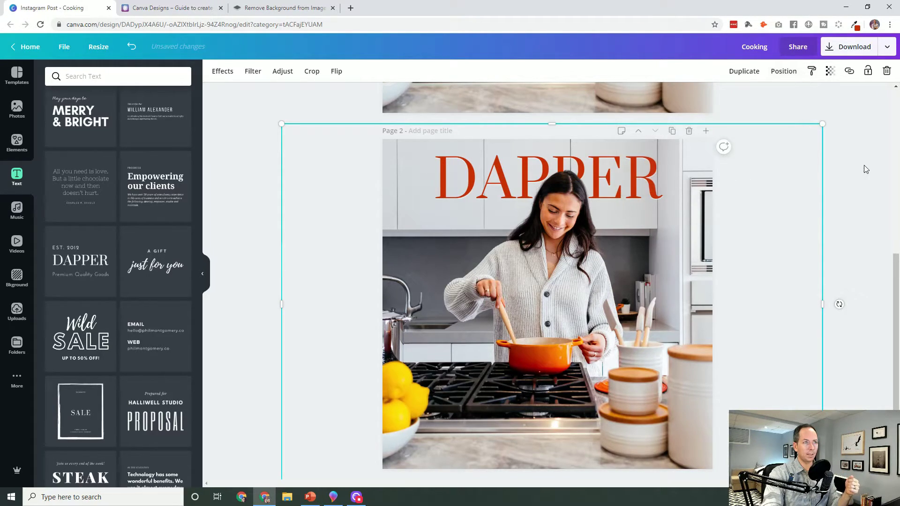
{"action": "key", "text": "Delete"}
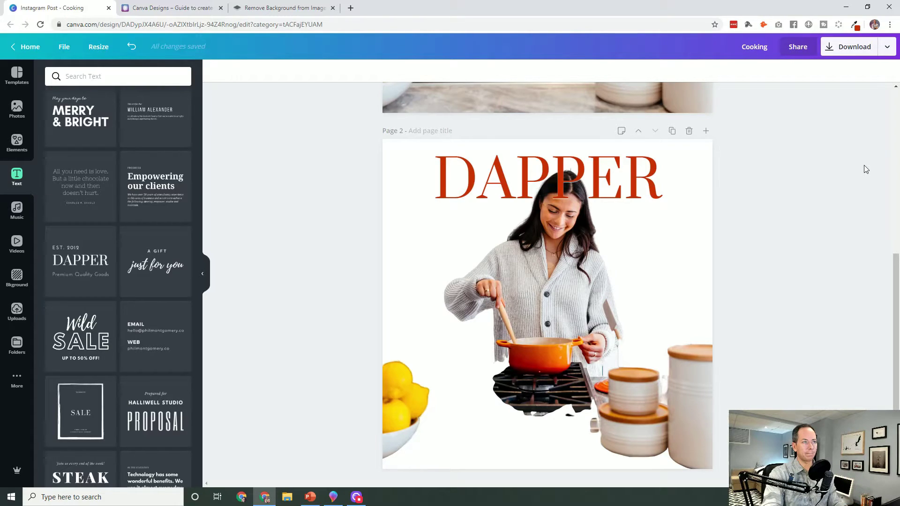
{"action": "key", "text": "ctrl+z"}
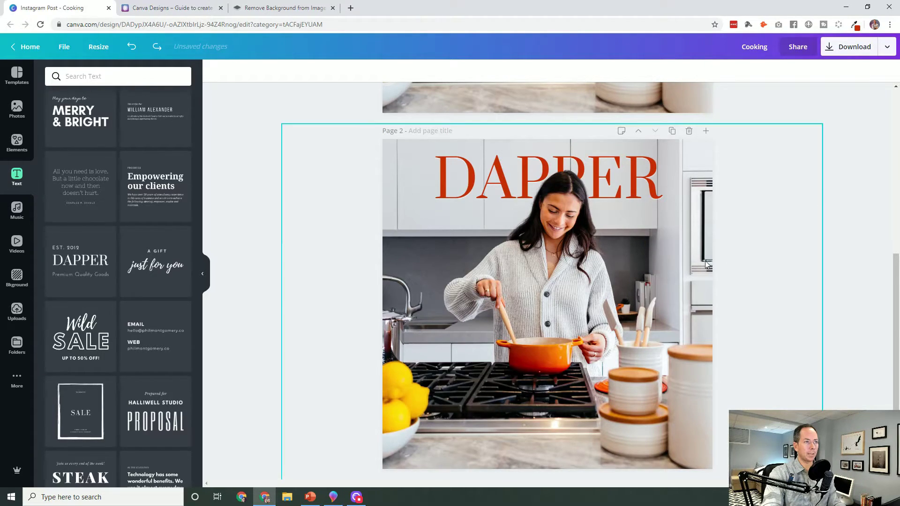
Step: Move the red DAPPER title to mid-photo and retype it as FOOD
{"action": "scroll", "coordinate": [704, 270], "scroll_direction": "up", "scroll_amount": 7}
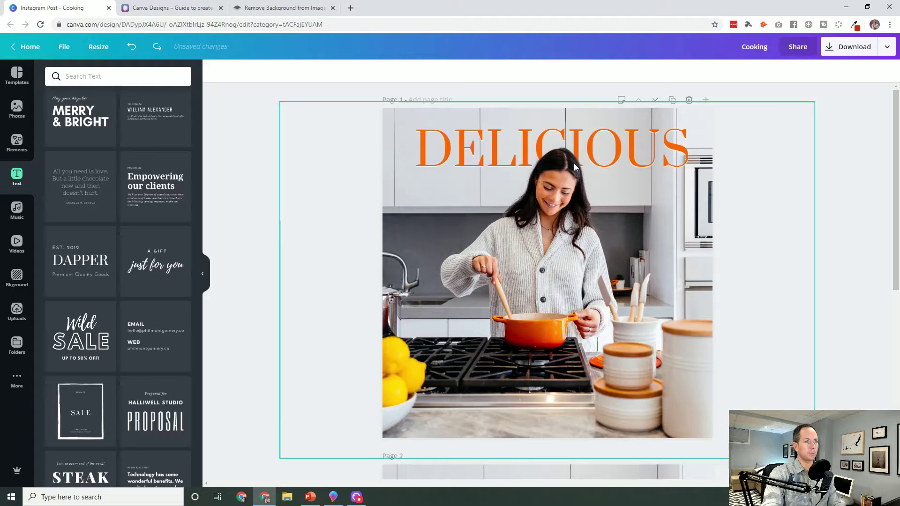
{"action": "scroll", "coordinate": [606, 278], "scroll_direction": "down", "scroll_amount": 3}
{"action": "scroll", "coordinate": [606, 278], "scroll_direction": "up", "scroll_amount": 3}
{"action": "scroll", "coordinate": [606, 279], "scroll_direction": "down", "scroll_amount": 9}
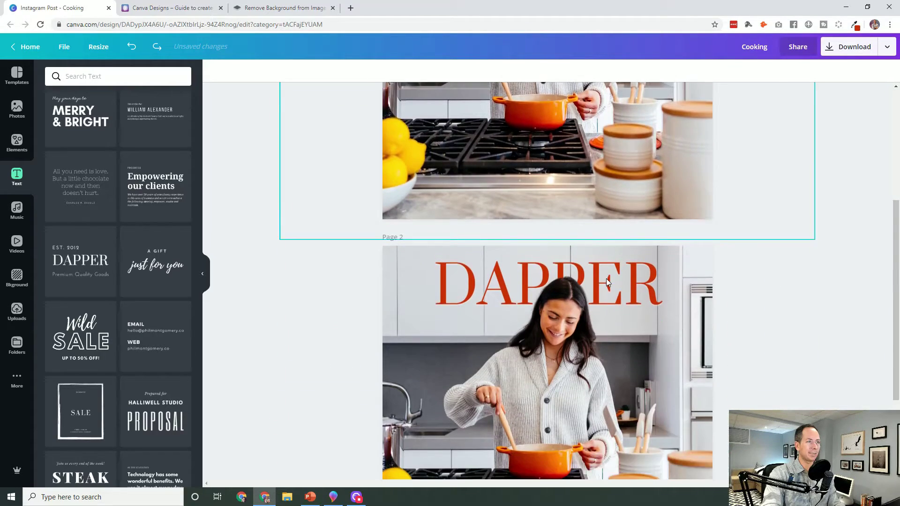
{"action": "scroll", "coordinate": [353, 305], "scroll_direction": "down", "scroll_amount": 2}
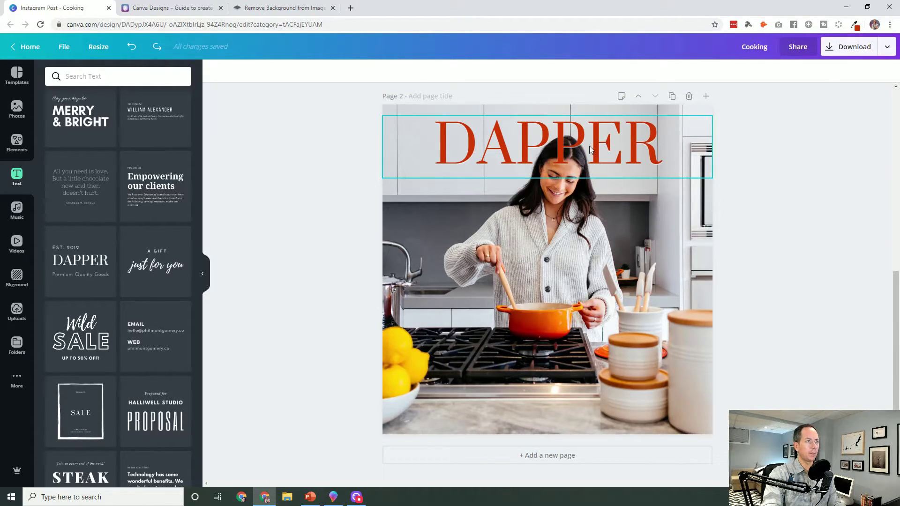
{"action": "left_click", "coordinate": [575, 145]}
{"action": "left_click_drag", "start_coordinate": [575, 145], "coordinate": [578, 222]}
{"action": "double_click", "coordinate": [577, 223]}
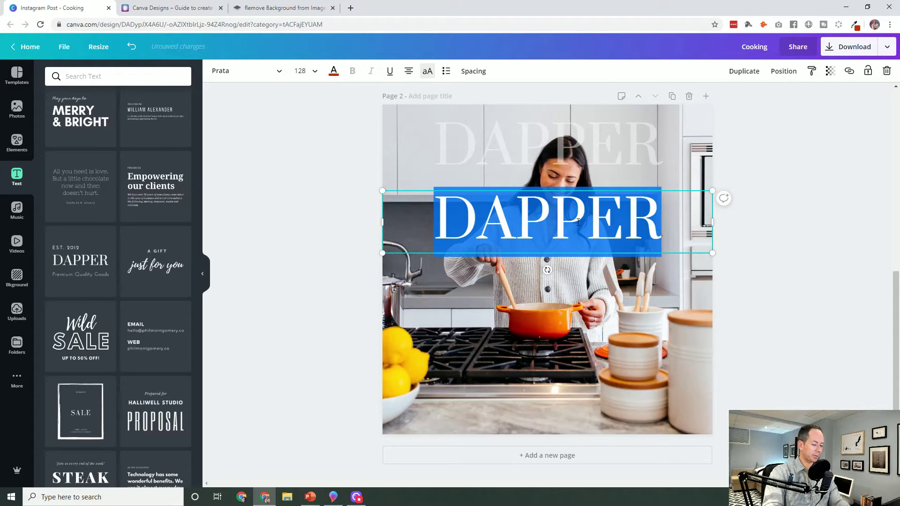
{"action": "key", "text": "BackSpace"}
{"action": "type", "text": "DE"}
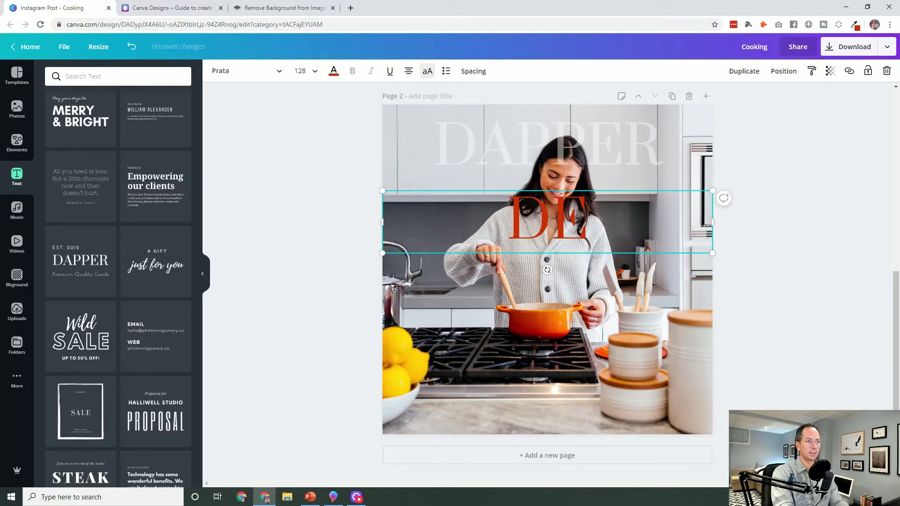
{"action": "key", "text": "BackSpace"}
{"action": "key", "text": "BackSpace"}
{"action": "type", "text": "FOOD"}
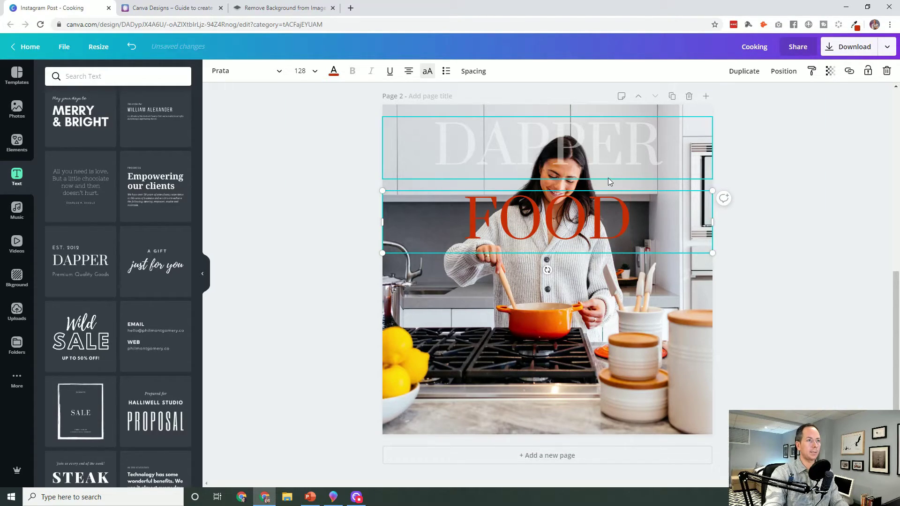
Step: Change the faint DAPPER copy to FOOD and move the red FOOD title to the photo's top
{"action": "left_click", "coordinate": [633, 134]}
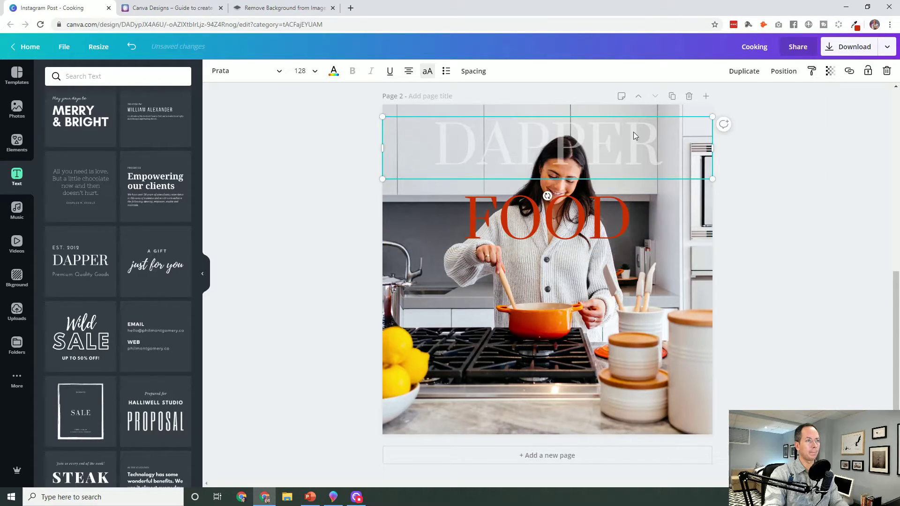
{"action": "double_click", "coordinate": [625, 137]}
{"action": "type", "text": "FOOD"}
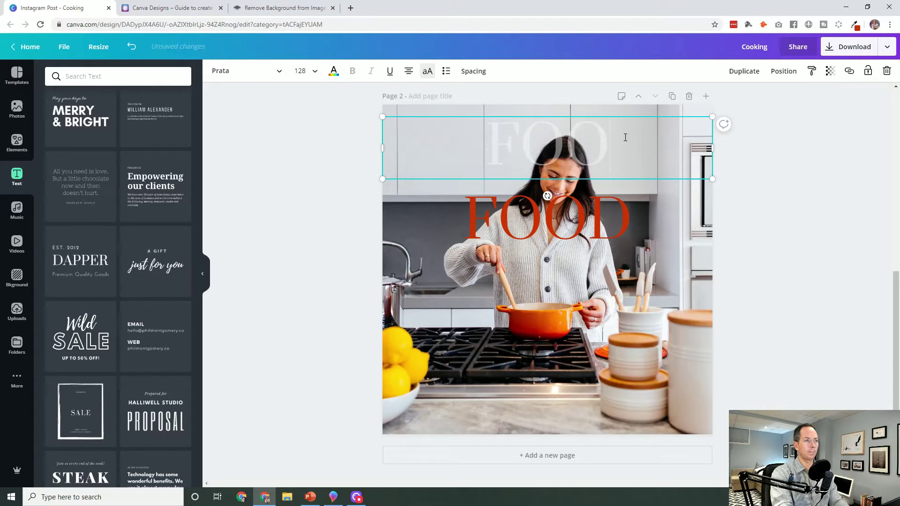
{"action": "left_click", "coordinate": [658, 238]}
{"action": "left_click_drag", "start_coordinate": [569, 235], "coordinate": [566, 160]}
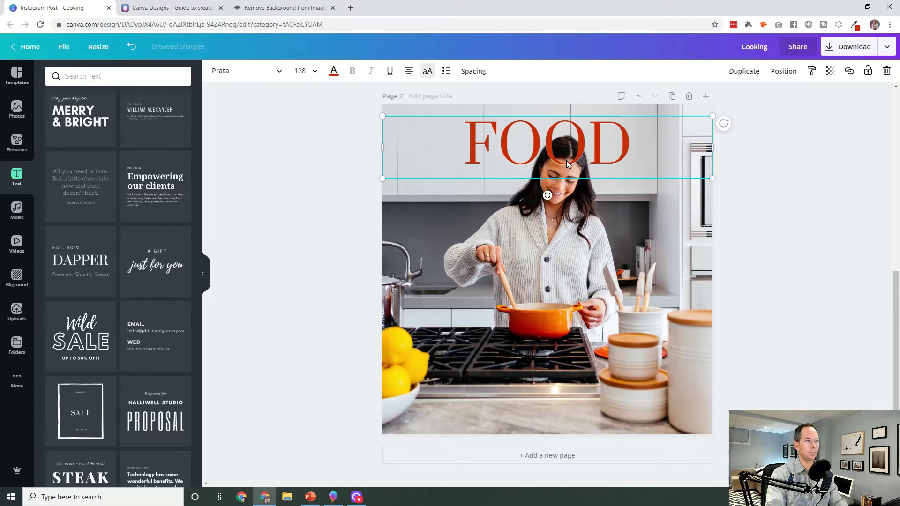
{"action": "left_click", "coordinate": [768, 157]}
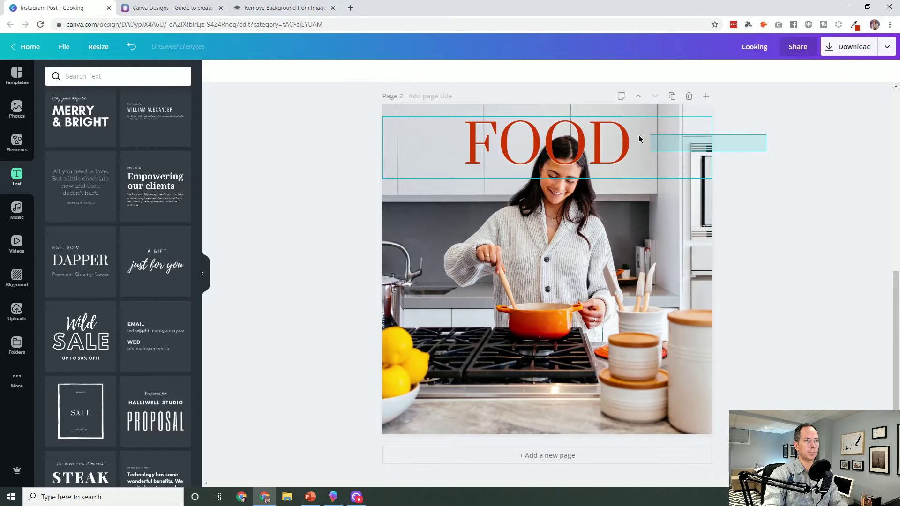
Step: Enlarge the red FOOD title to size 187 and align it across the top of the photo
{"action": "left_click", "coordinate": [614, 136]}
{"action": "left_click_drag", "start_coordinate": [718, 181], "coordinate": [769, 201]}
{"action": "left_click_drag", "start_coordinate": [617, 142], "coordinate": [621, 151]}
{"action": "left_click_drag", "start_coordinate": [774, 199], "coordinate": [793, 201]}
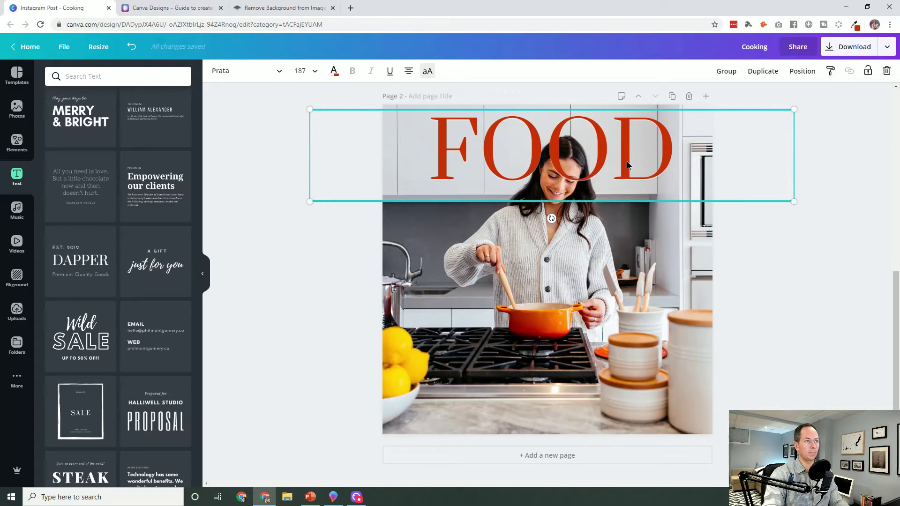
{"action": "left_click_drag", "start_coordinate": [626, 163], "coordinate": [627, 161]}
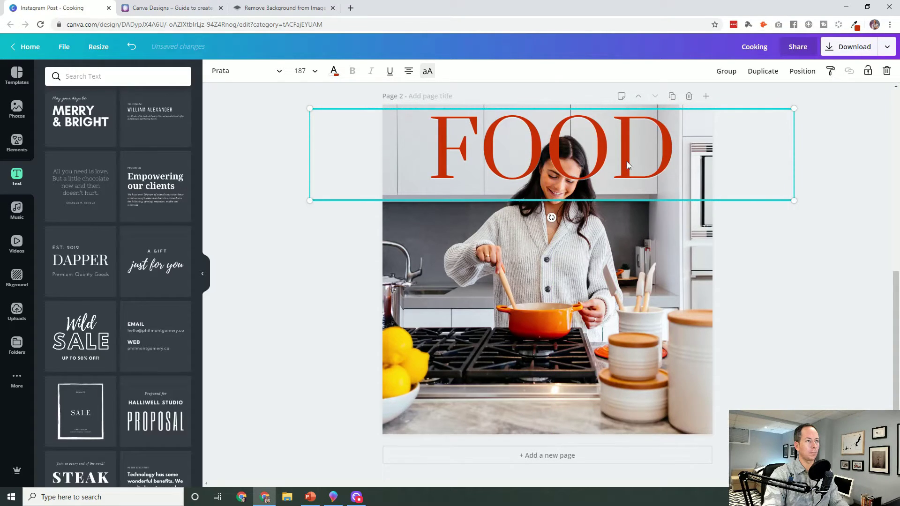
Step: Bring the kitchen photo forward to the front, then delete and restore it to check the layering
{"action": "left_click", "coordinate": [560, 262]}
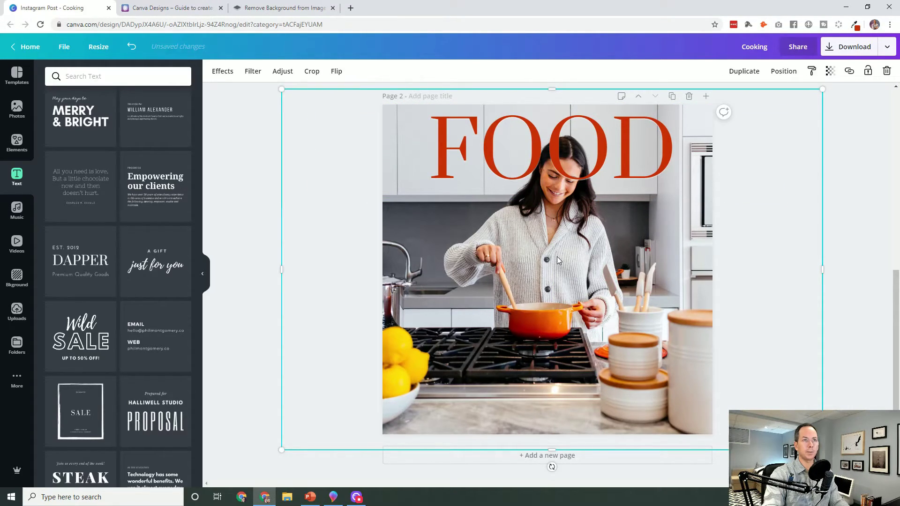
{"action": "left_click", "coordinate": [787, 74]}
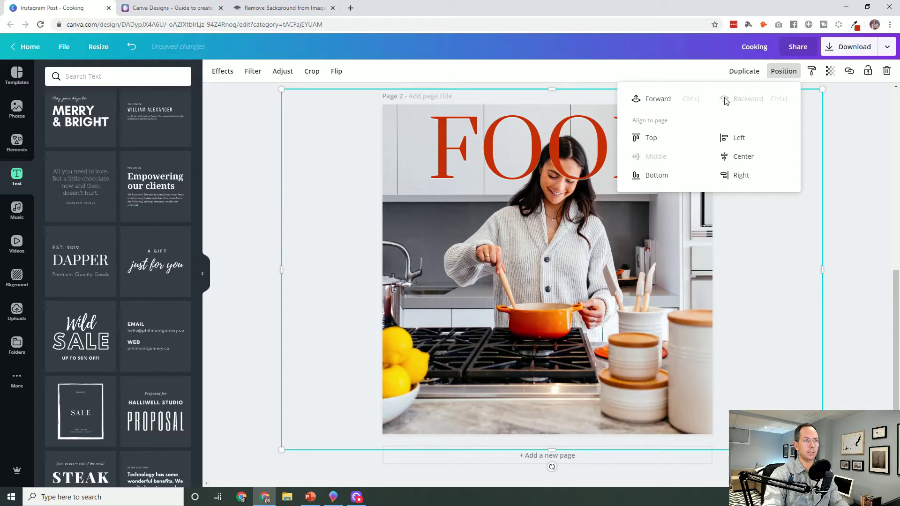
{"action": "left_click", "coordinate": [656, 100]}
{"action": "left_click", "coordinate": [657, 100]}
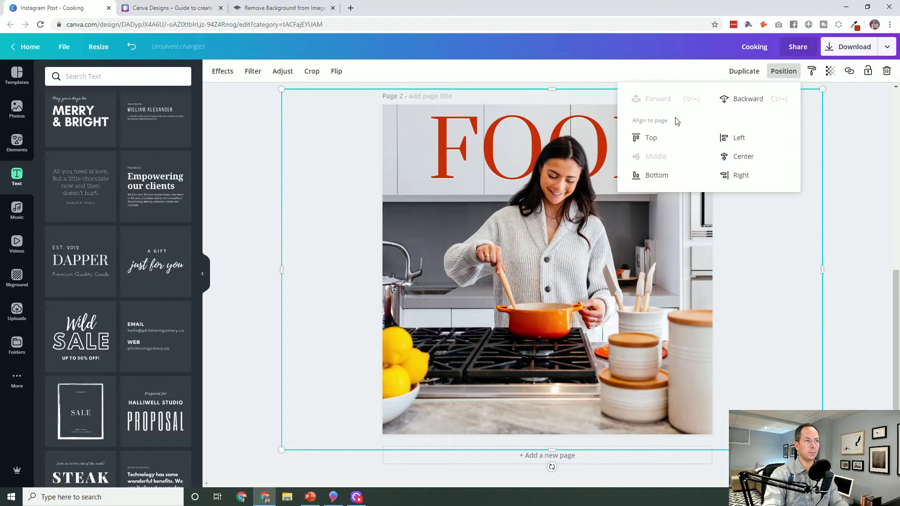
{"action": "key", "text": "Escape"}
{"action": "key", "text": "Delete"}
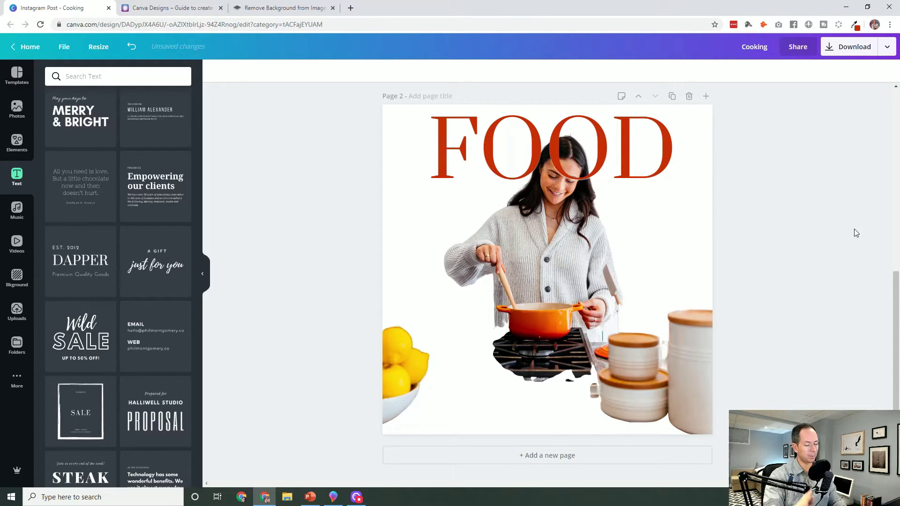
{"action": "key", "text": "ctrl+z"}
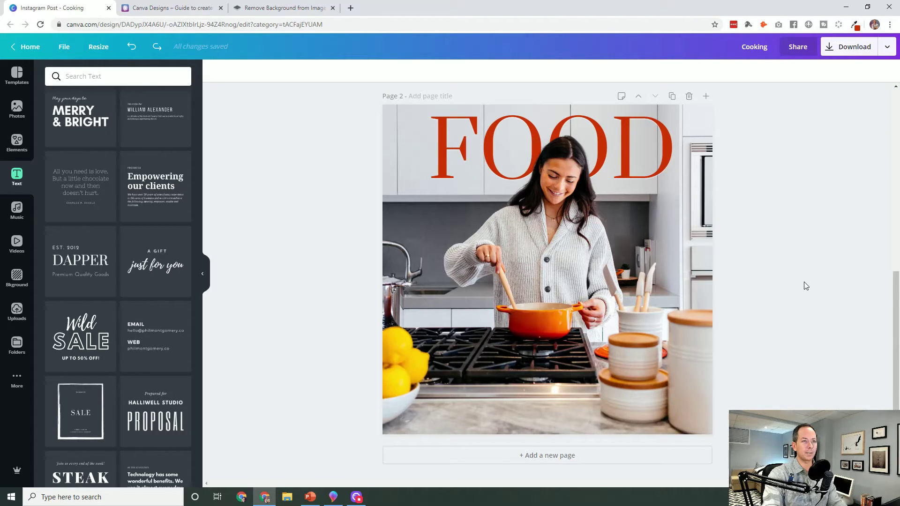
Step: Add page 3 and stretch the red-beanie hiker lake photo from Photos to fill it
{"action": "left_click", "coordinate": [588, 457]}
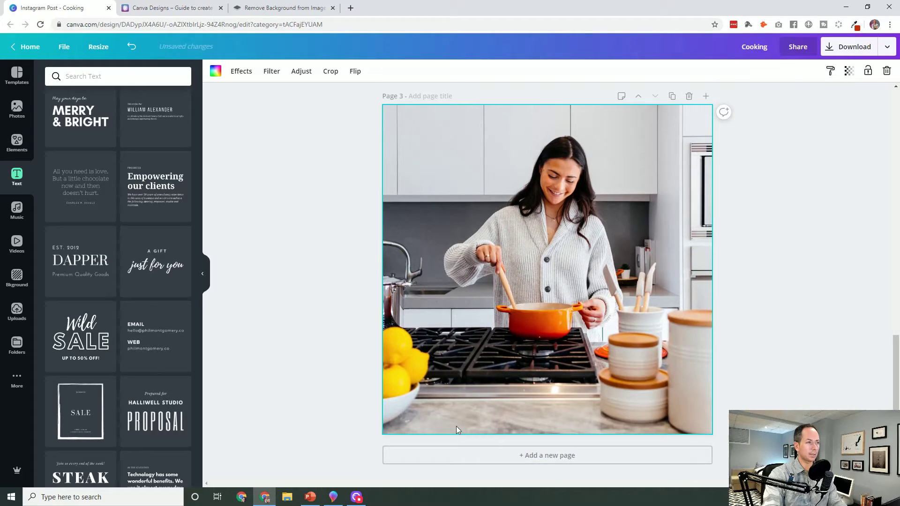
{"action": "left_click", "coordinate": [517, 286]}
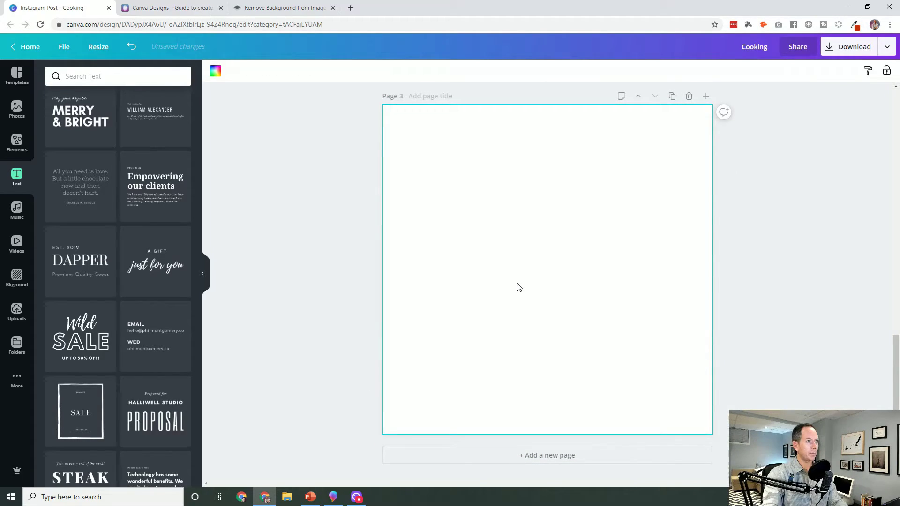
{"action": "left_click", "coordinate": [331, 277]}
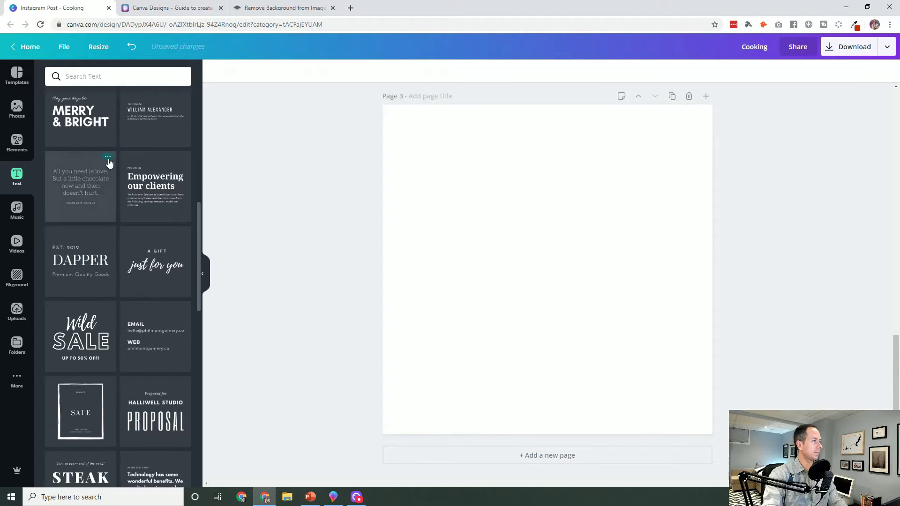
{"action": "left_click", "coordinate": [20, 113]}
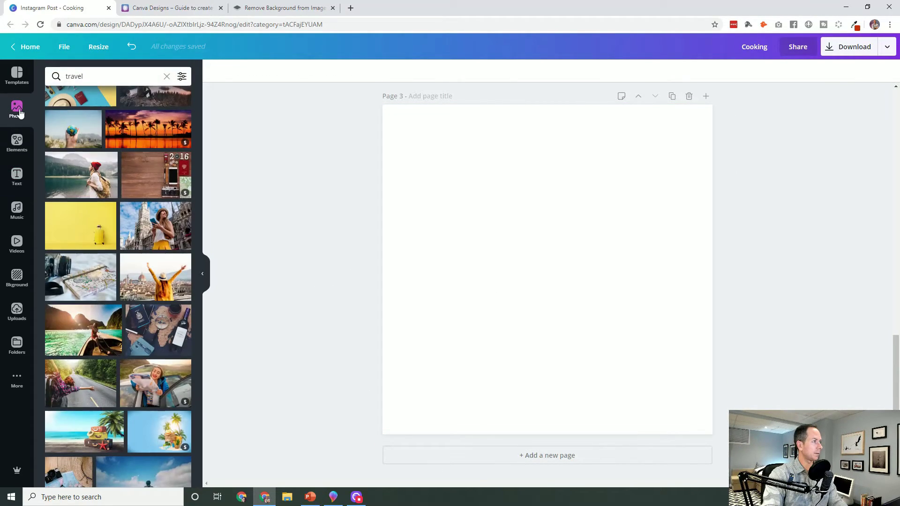
{"action": "left_click", "coordinate": [92, 185]}
{"action": "left_click_drag", "start_coordinate": [577, 258], "coordinate": [623, 170]}
{"action": "left_click_drag", "start_coordinate": [461, 264], "coordinate": [216, 483]}
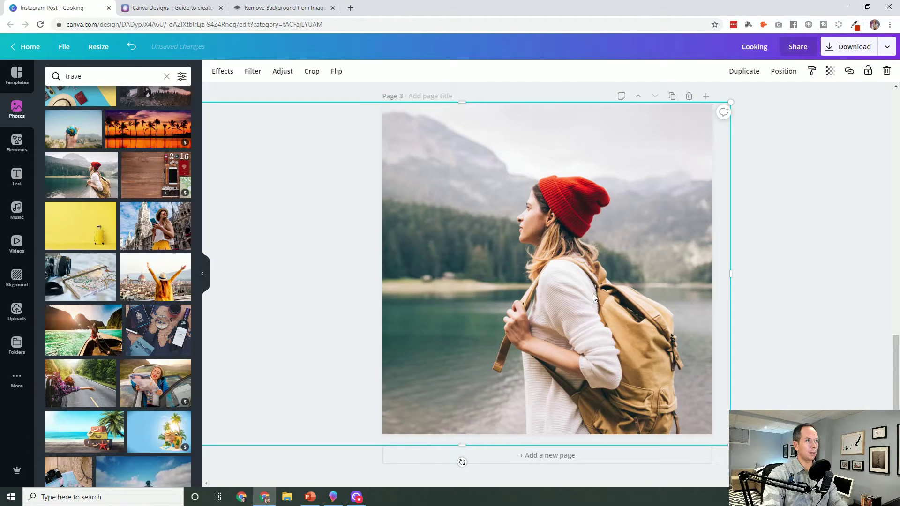
{"action": "mouse_move", "coordinate": [592, 293]}
{"action": "left_mouse_down"}
{"action": "mouse_move", "coordinate": [555, 328]}
{"action": "mouse_move", "coordinate": [450, 362]}
{"action": "mouse_move", "coordinate": [562, 286]}
{"action": "mouse_move", "coordinate": [594, 277]}
{"action": "mouse_move", "coordinate": [604, 300]}
{"action": "left_mouse_up"}
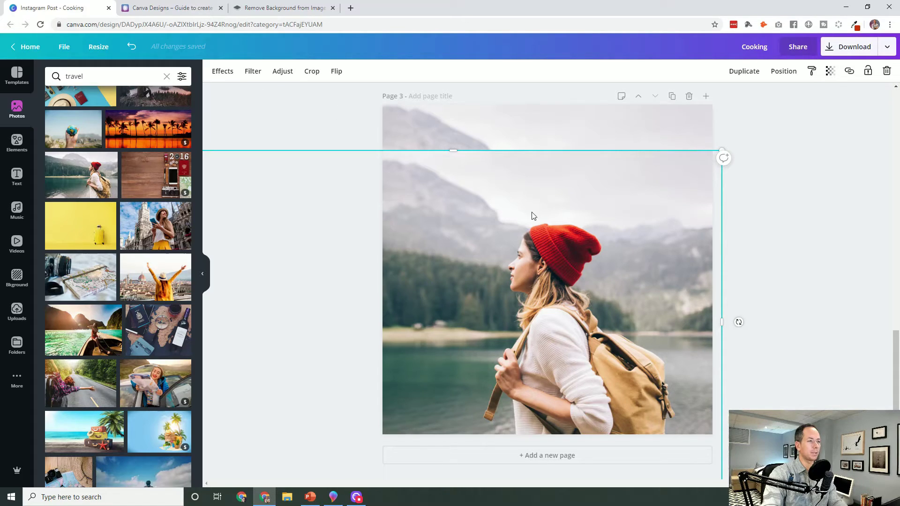
Step: Remove the background from the hiker photo copy and line the cutout up over the original
{"action": "left_click", "coordinate": [221, 73]}
{"action": "left_click", "coordinate": [223, 73]}
{"action": "left_click", "coordinate": [109, 81]}
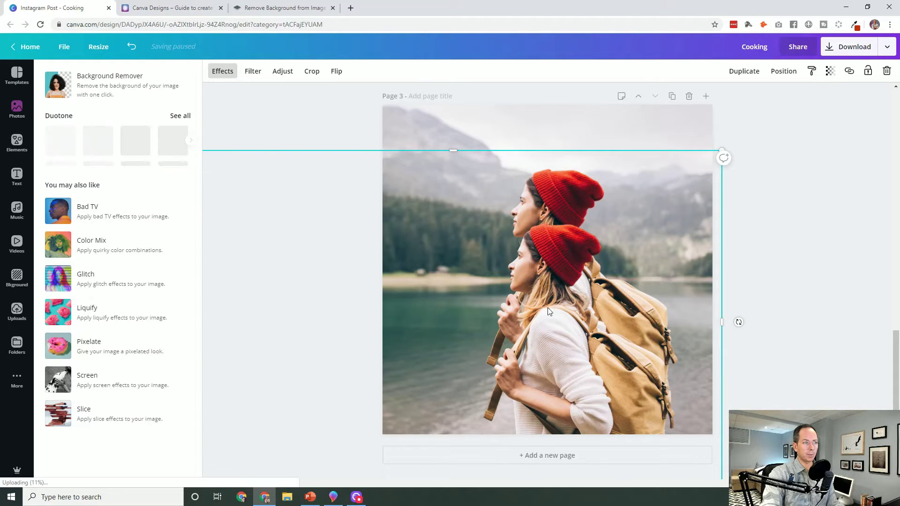
{"action": "left_click_drag", "start_coordinate": [554, 308], "coordinate": [558, 261]}
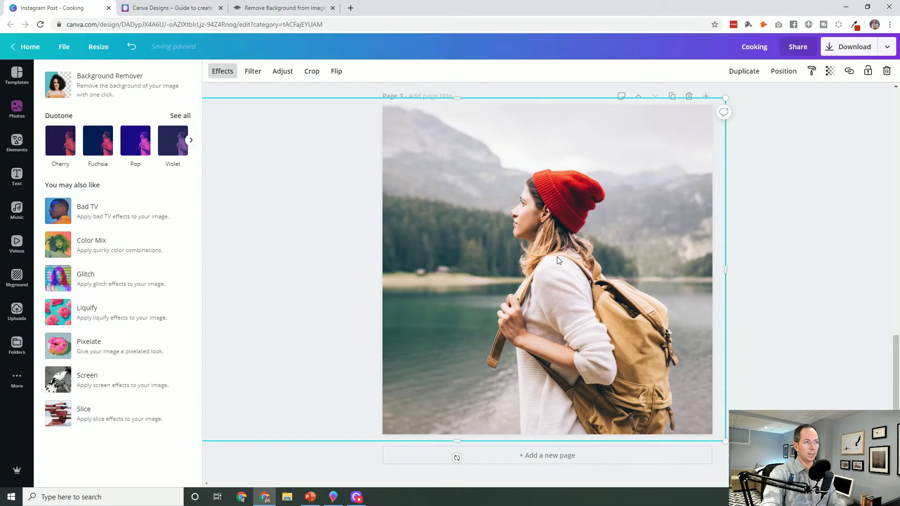
Step: Test the cutout's alignment at transparency 66, then return it to full opacity and undo
{"action": "left_click", "coordinate": [830, 72]}
{"action": "left_click_drag", "start_coordinate": [791, 101], "coordinate": [788, 103]}
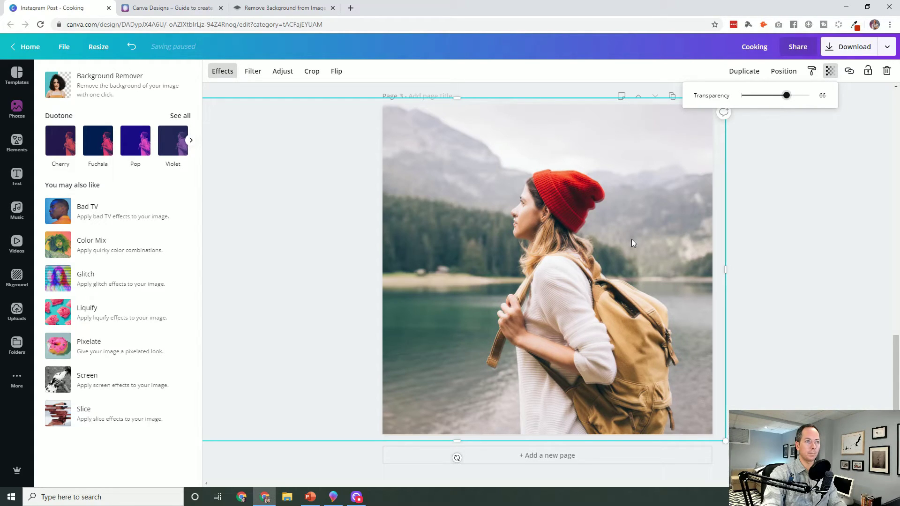
{"action": "left_click", "coordinate": [555, 295]}
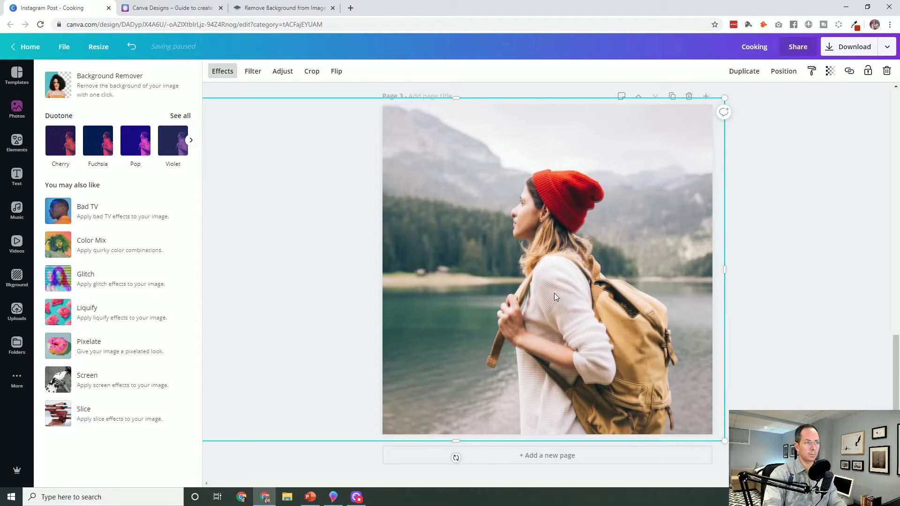
{"action": "key", "text": "ctrl+z"}
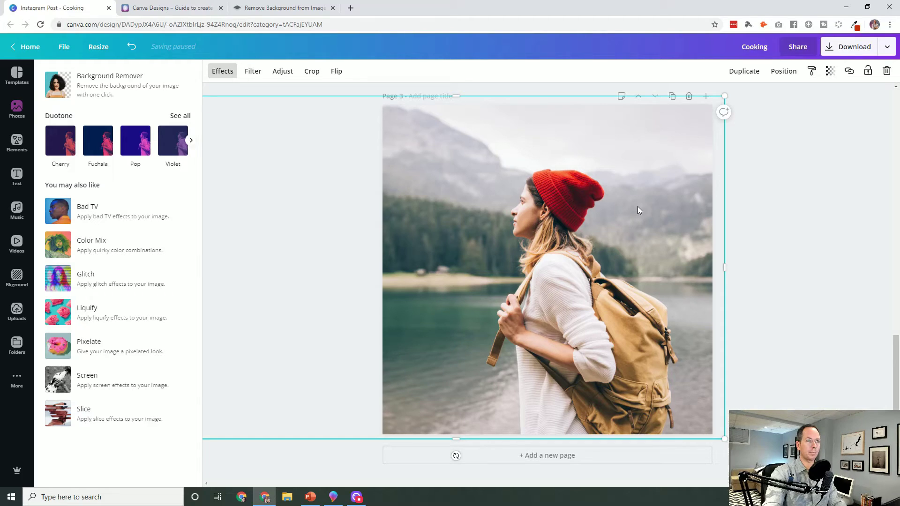
{"action": "left_click", "coordinate": [829, 71]}
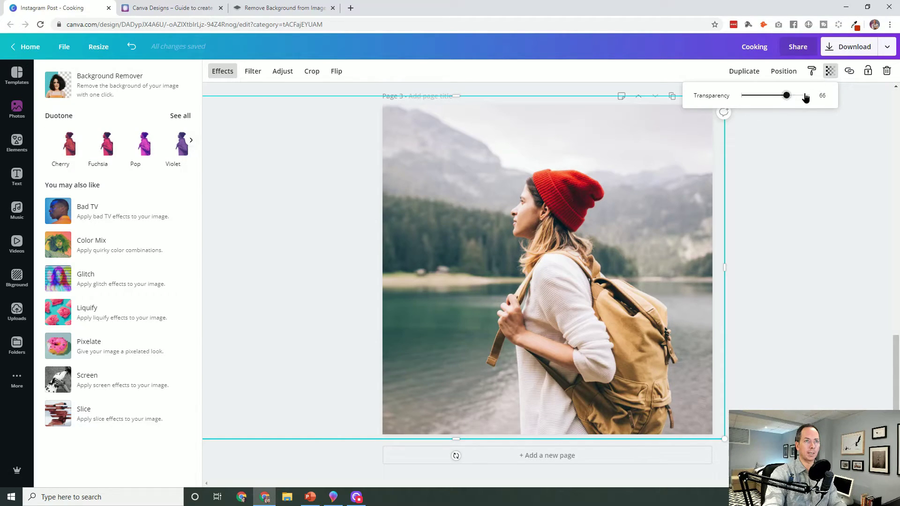
{"action": "left_click_drag", "start_coordinate": [805, 97], "coordinate": [833, 142]}
{"action": "left_click", "coordinate": [833, 142]}
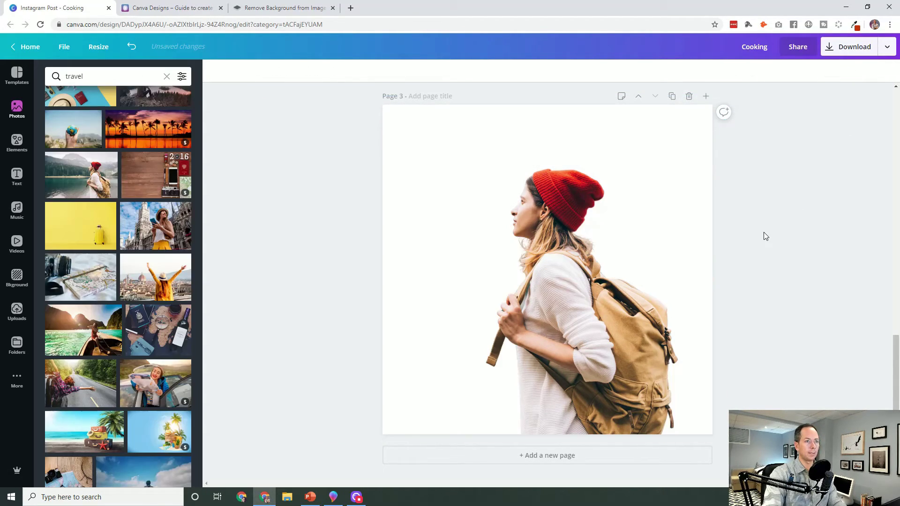
{"action": "key", "text": "ctrl+z"}
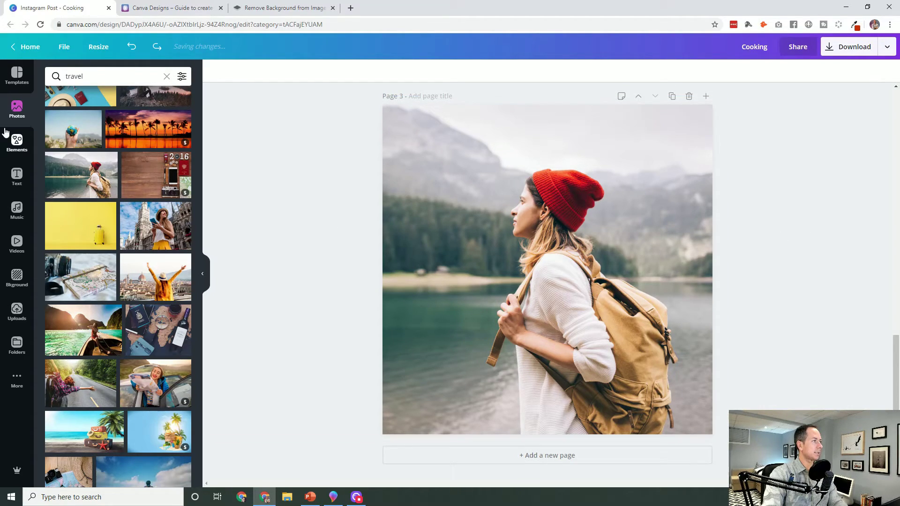
Step: Add the 'A GIFT just for you' text design at the photo's top, ungroup it and delete 'A GIFT'
{"action": "left_click", "coordinate": [19, 182]}
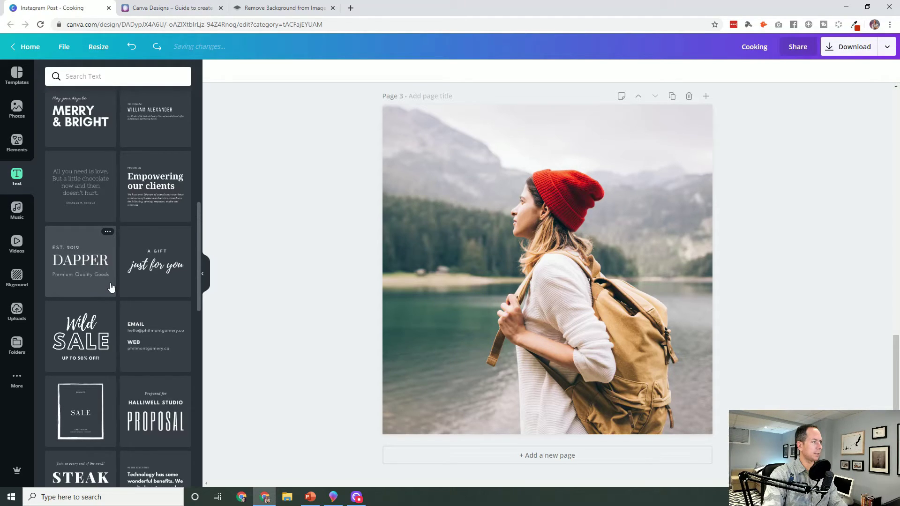
{"action": "scroll", "coordinate": [99, 297], "scroll_direction": "down", "scroll_amount": 2}
{"action": "scroll", "coordinate": [99, 297], "scroll_direction": "up", "scroll_amount": 2}
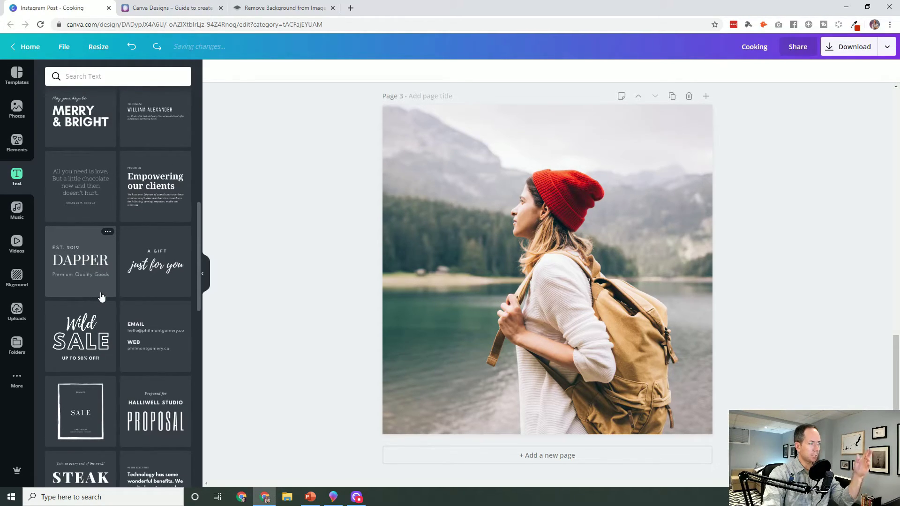
{"action": "left_click", "coordinate": [162, 271]}
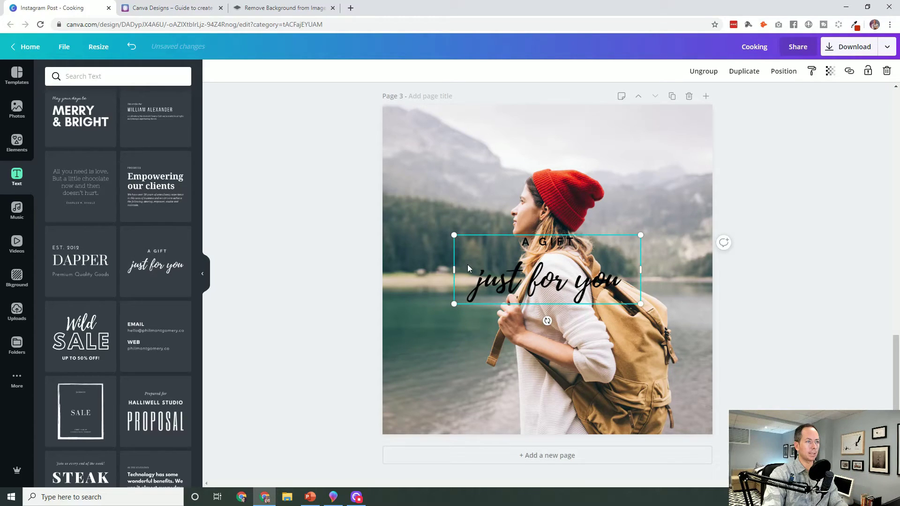
{"action": "left_click_drag", "start_coordinate": [494, 286], "coordinate": [482, 173]}
{"action": "right_click", "coordinate": [531, 125]}
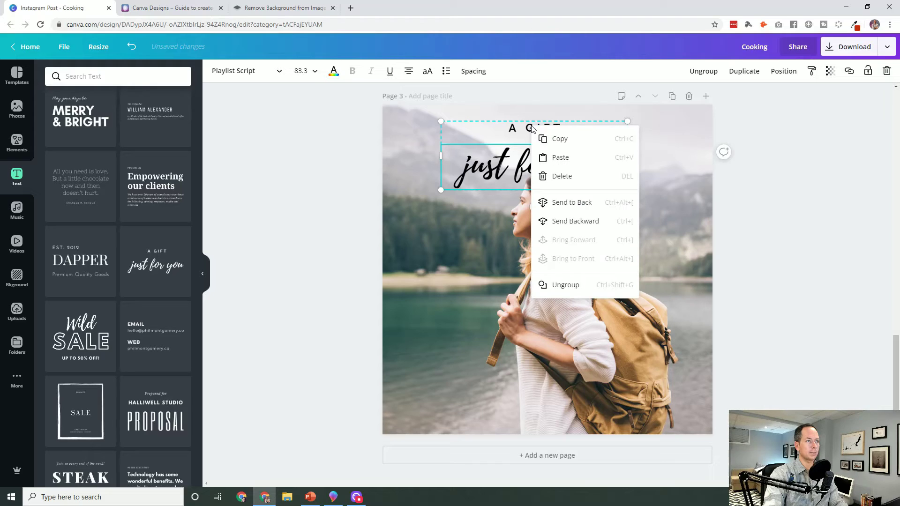
{"action": "left_click", "coordinate": [574, 283]}
{"action": "left_click", "coordinate": [294, 215]}
{"action": "left_click", "coordinate": [525, 128]}
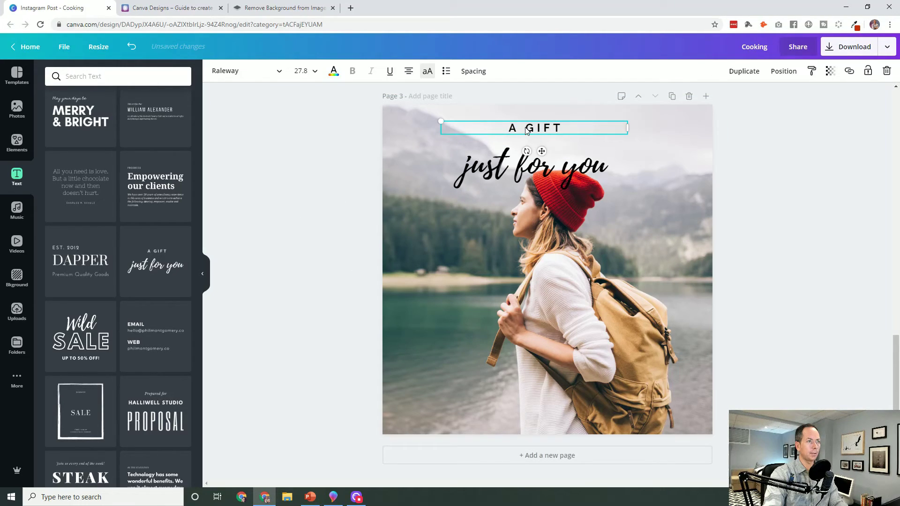
{"action": "key", "text": "Delete"}
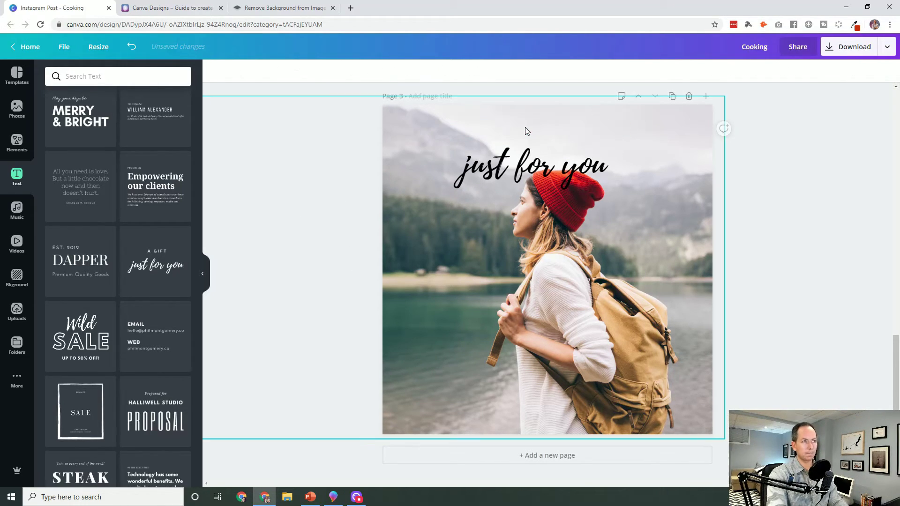
Step: Retype the script line 'just for you' as 'wander'
{"action": "left_click_drag", "start_coordinate": [539, 169], "coordinate": [547, 154]}
{"action": "double_click", "coordinate": [547, 155]}
{"action": "type", "text": "wander"}
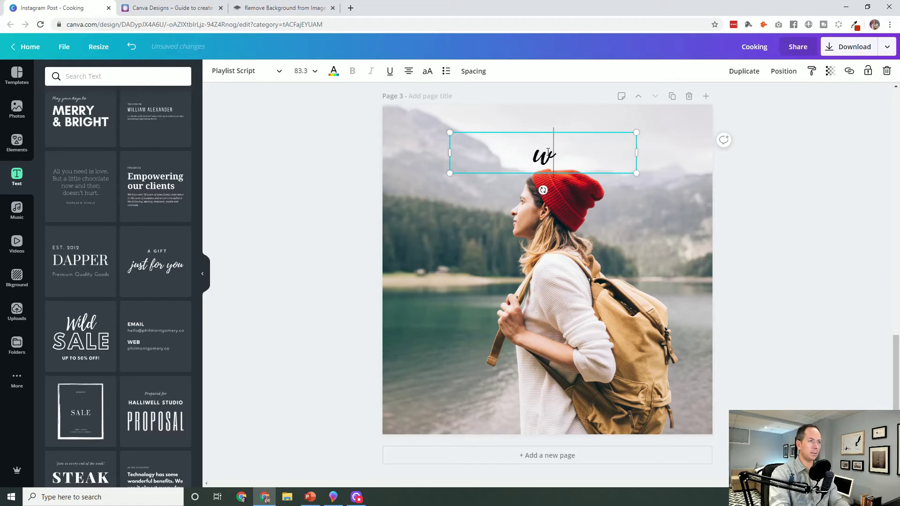
{"action": "left_click", "coordinate": [799, 226]}
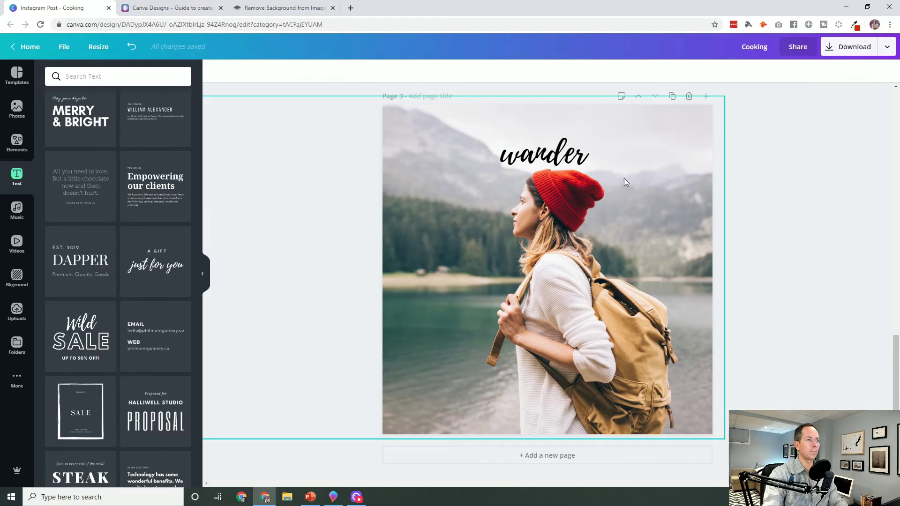
Step: Enlarge 'wander' to size 257 and centre it across the top of the photo
{"action": "left_click_drag", "start_coordinate": [572, 162], "coordinate": [467, 139]}
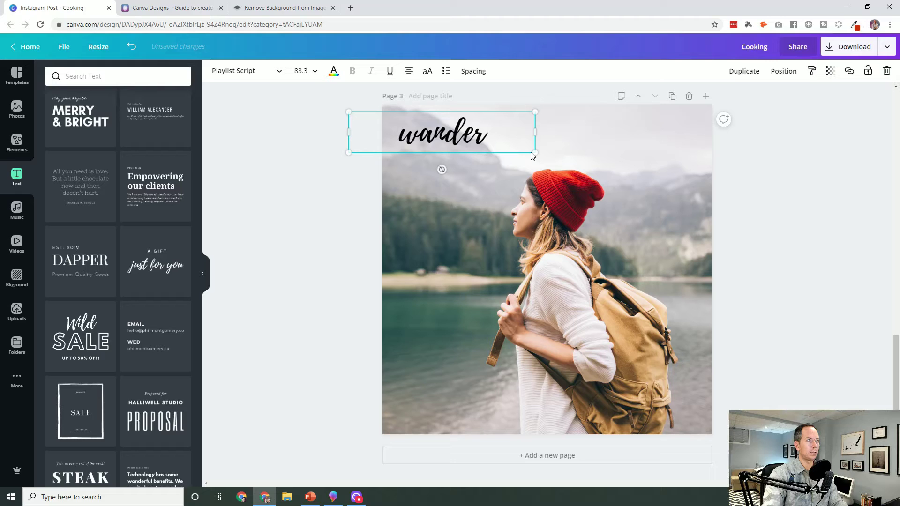
{"action": "left_click_drag", "start_coordinate": [534, 155], "coordinate": [815, 281]}
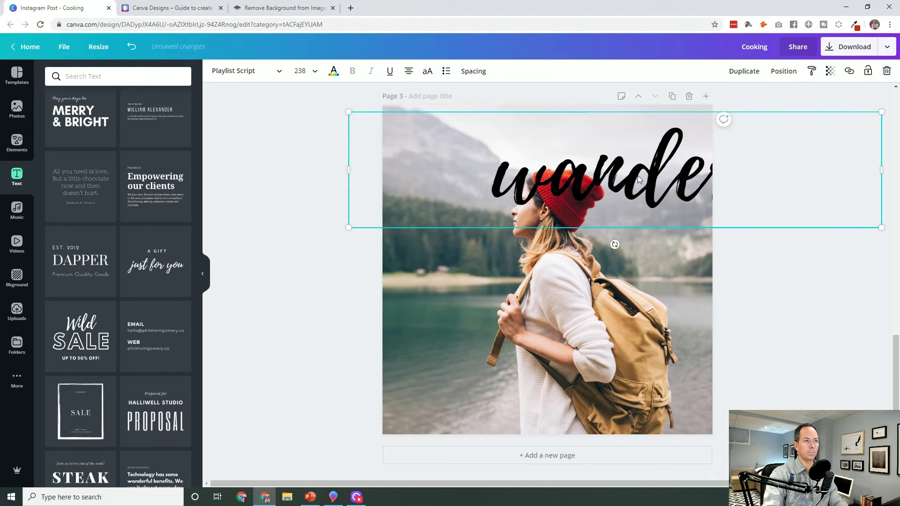
{"action": "left_click_drag", "start_coordinate": [638, 175], "coordinate": [588, 166]}
{"action": "left_click_drag", "start_coordinate": [819, 212], "coordinate": [889, 226]}
{"action": "left_click_drag", "start_coordinate": [621, 180], "coordinate": [593, 174]}
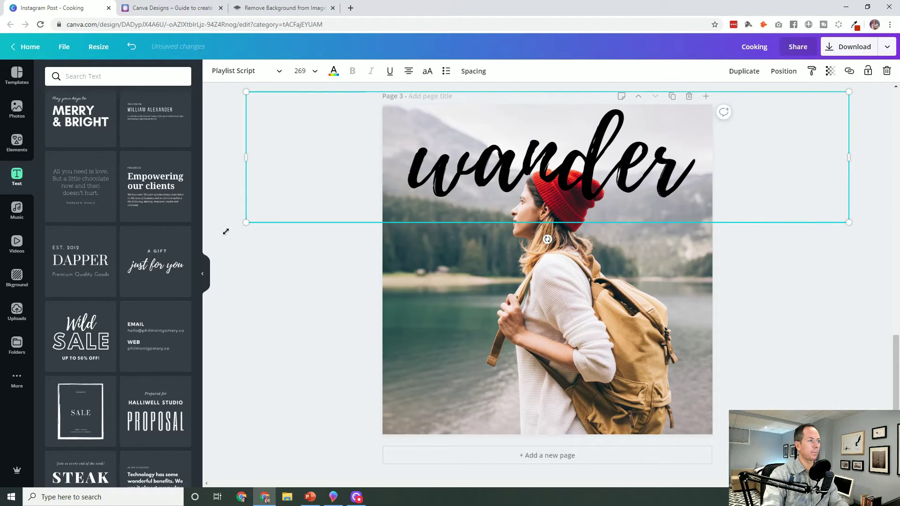
{"action": "left_click_drag", "start_coordinate": [247, 221], "coordinate": [259, 214]}
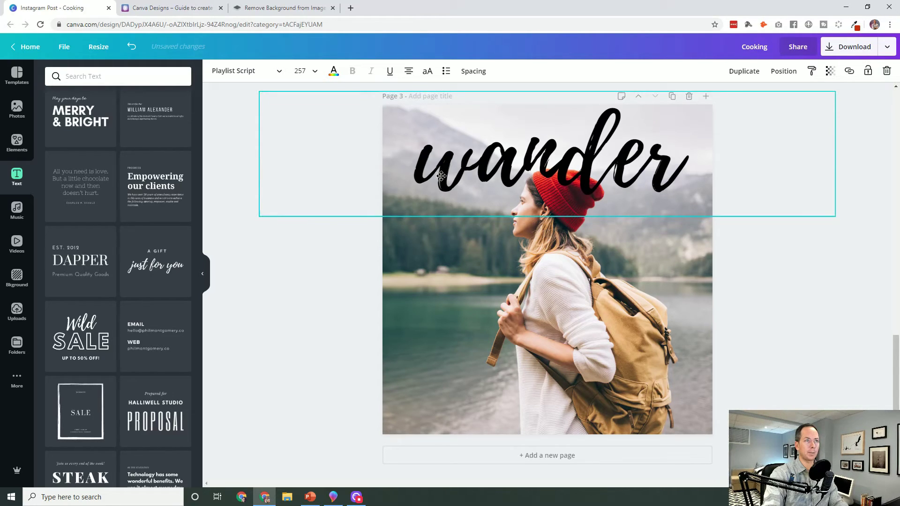
{"action": "left_click_drag", "start_coordinate": [441, 178], "coordinate": [441, 180]}
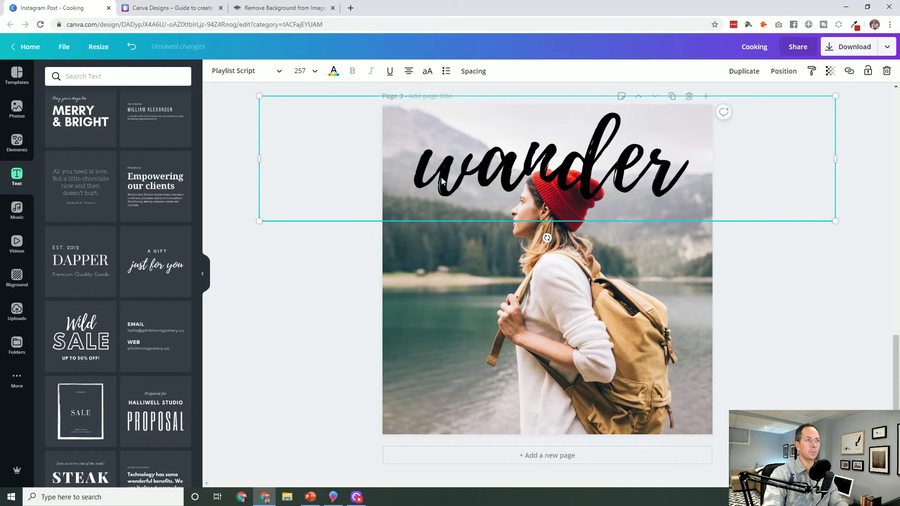
{"action": "left_click_drag", "start_coordinate": [442, 180], "coordinate": [441, 173]}
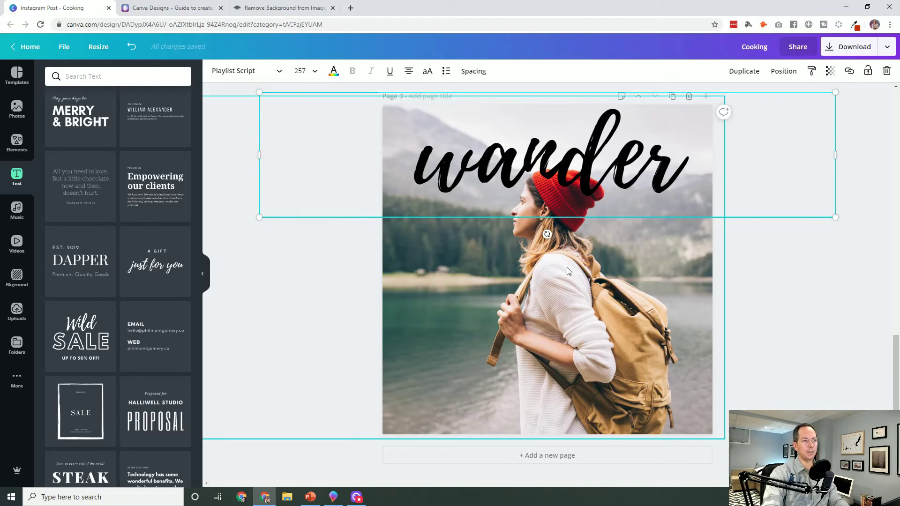
{"action": "left_click", "coordinate": [541, 287]}
Step: Try bringing the photo to the front, undo it, and move 'wander' down to mid-photo
{"action": "right_click", "coordinate": [545, 287]}
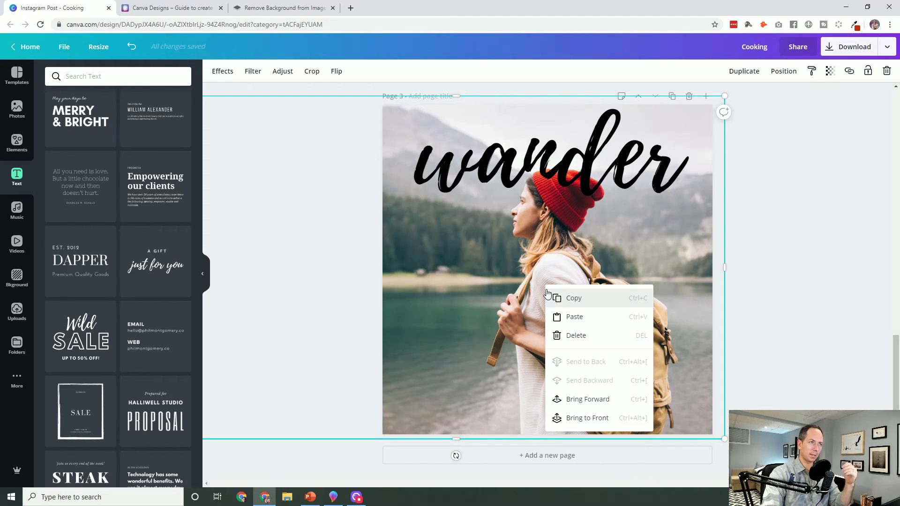
{"action": "left_click", "coordinate": [602, 418]}
{"action": "key", "text": "ctrl+z"}
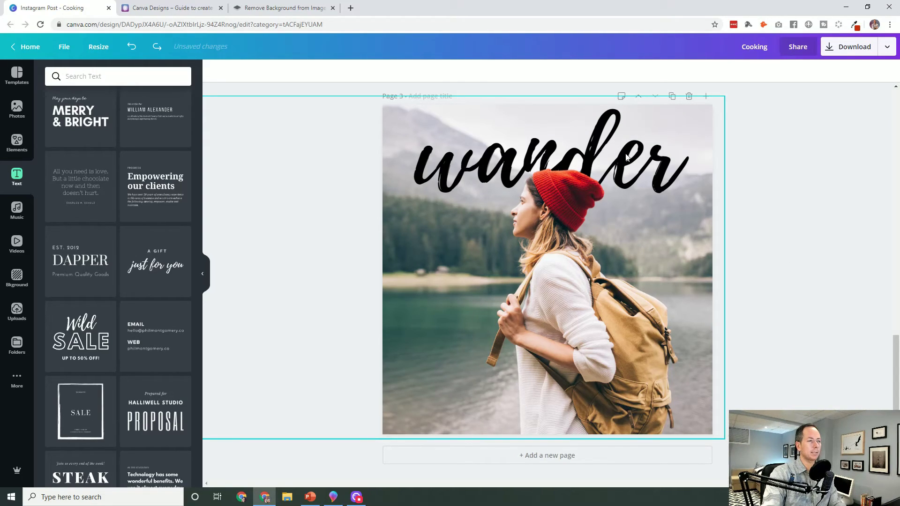
{"action": "left_click", "coordinate": [597, 158]}
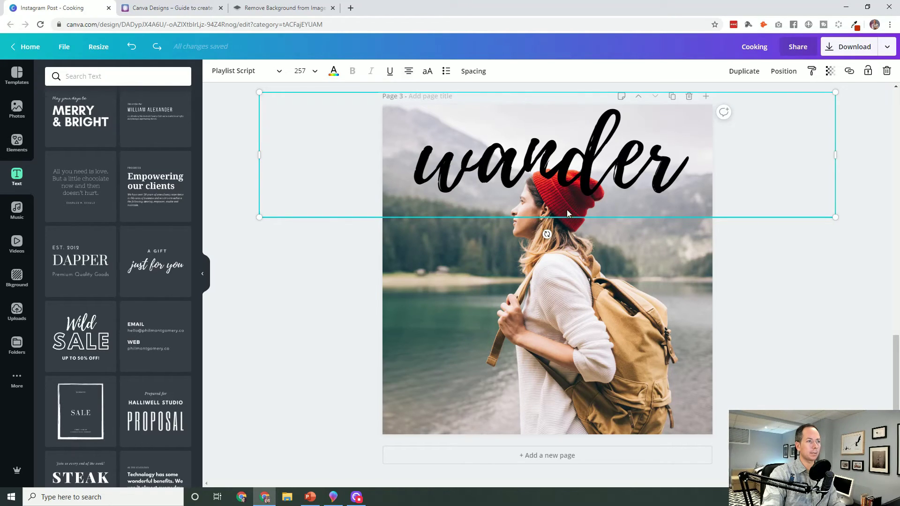
{"action": "left_click_drag", "start_coordinate": [587, 161], "coordinate": [588, 273]}
Step: Sample the hat's red with Eye Dropper and apply #da2c28 as the 'wander' text colour
{"action": "left_click", "coordinate": [854, 25]}
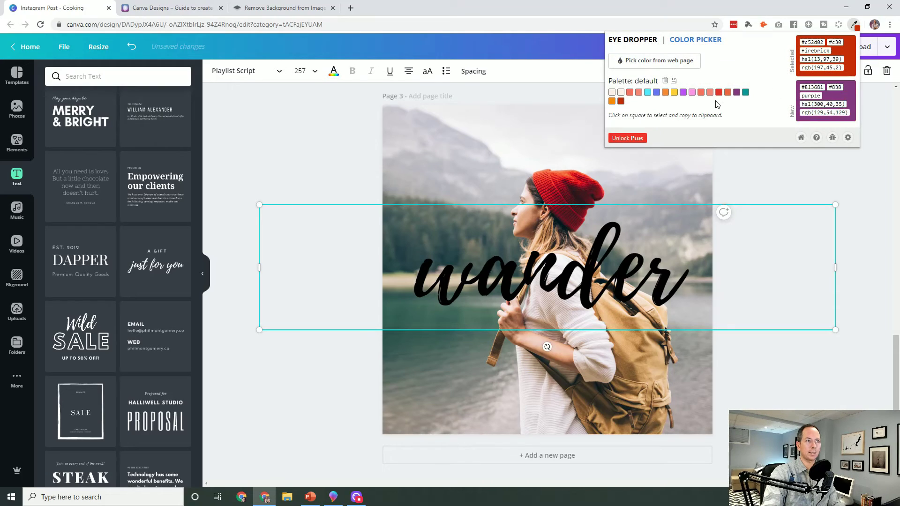
{"action": "left_click", "coordinate": [673, 60]}
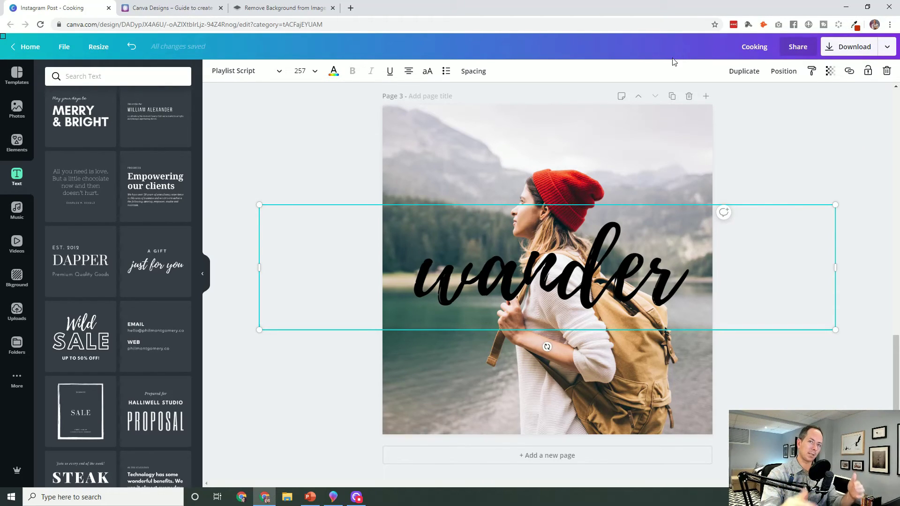
{"action": "left_click", "coordinate": [549, 182]}
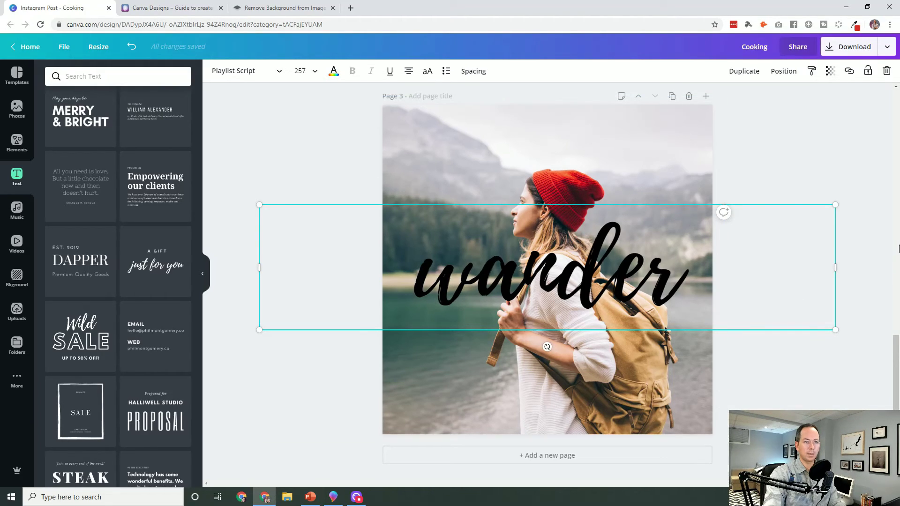
{"action": "left_click", "coordinate": [857, 26]}
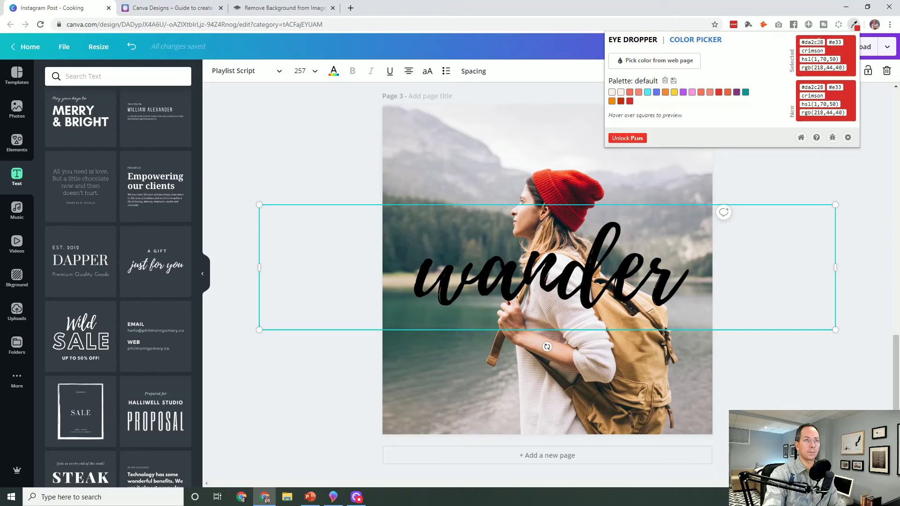
{"action": "double_click", "coordinate": [818, 43]}
{"action": "key", "text": "ctrl+c"}
{"action": "left_click", "coordinate": [334, 70]}
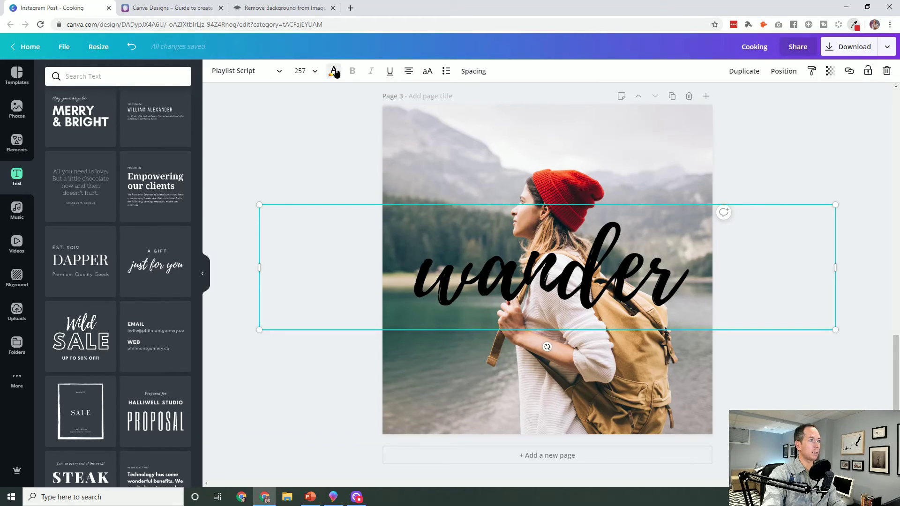
{"action": "left_click", "coordinate": [57, 125]}
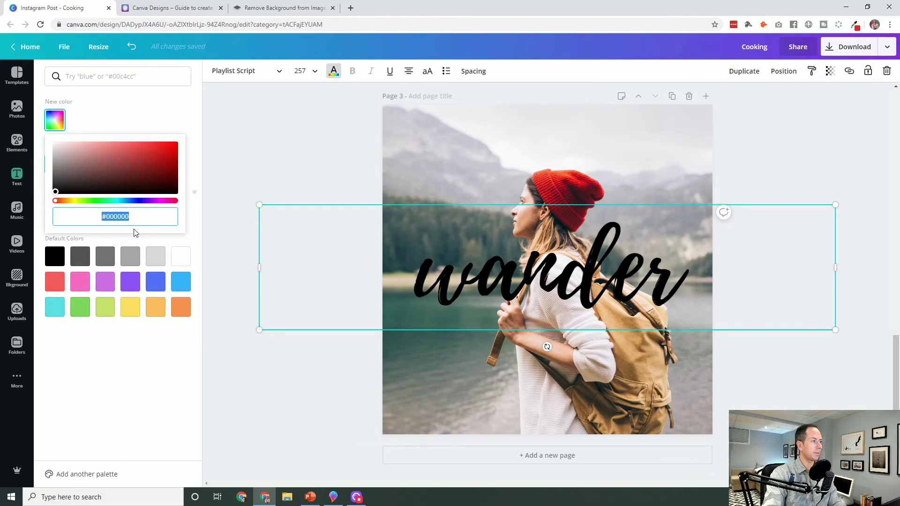
{"action": "key", "text": "ctrl+v"}
{"action": "left_click", "coordinate": [492, 271]}
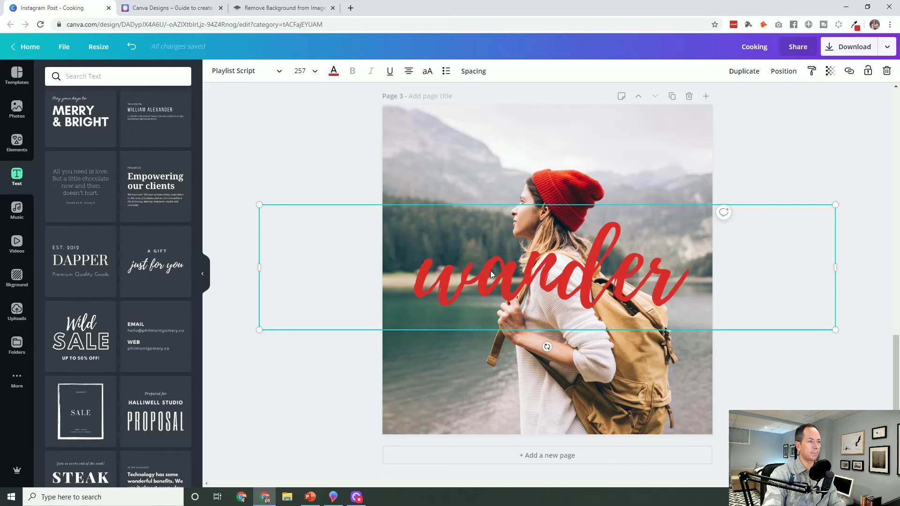
Step: Move the red 'wander' title back up to the top of the photo
{"action": "left_click_drag", "start_coordinate": [491, 274], "coordinate": [492, 158]}
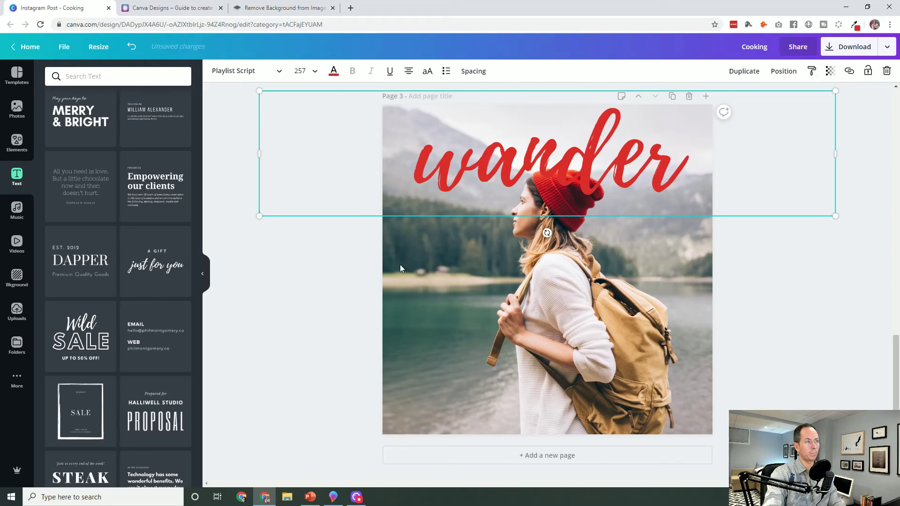
{"action": "left_click", "coordinate": [262, 350]}
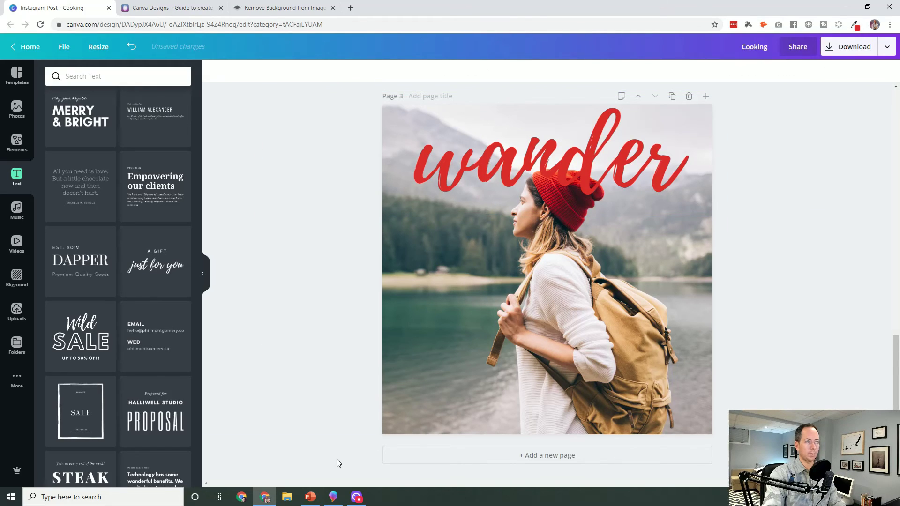
{"action": "left_click", "coordinate": [603, 162]}
{"action": "left_click", "coordinate": [545, 282]}
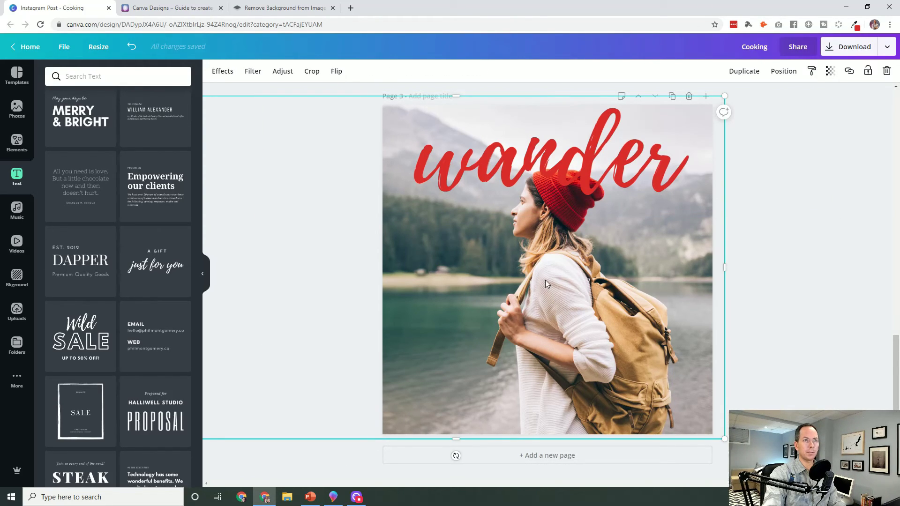
{"action": "left_click", "coordinate": [783, 71]}
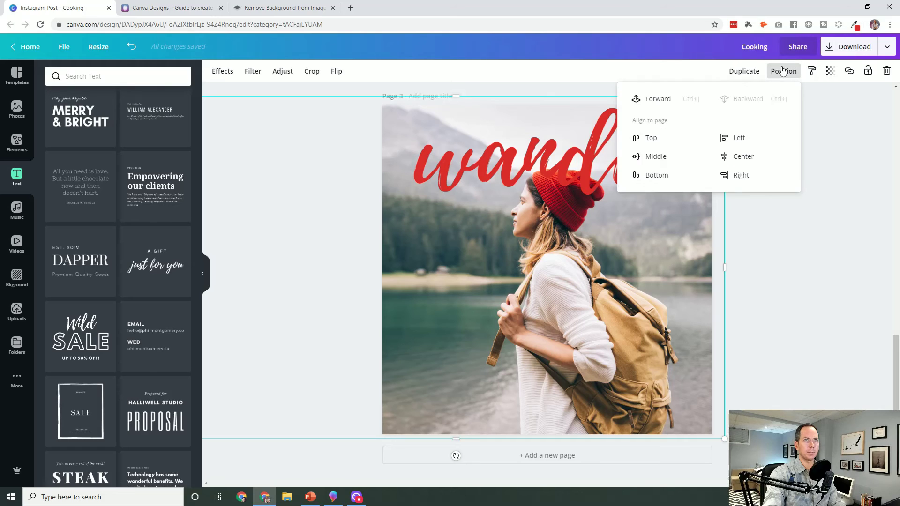
{"action": "left_click", "coordinate": [646, 100]}
{"action": "key", "text": "Escape"}
{"action": "key", "text": "ctrl+z"}
{"action": "key", "text": "ctrl+z"}
{"action": "key", "text": "ctrl+y"}
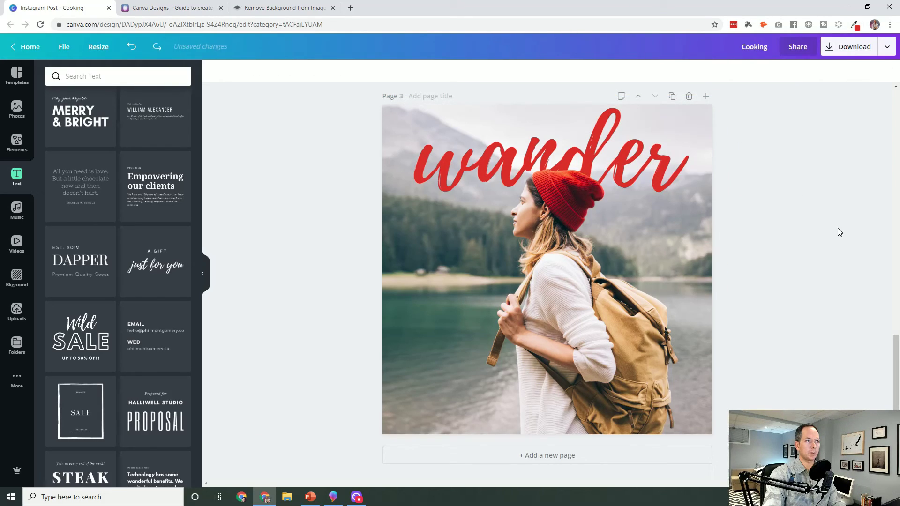